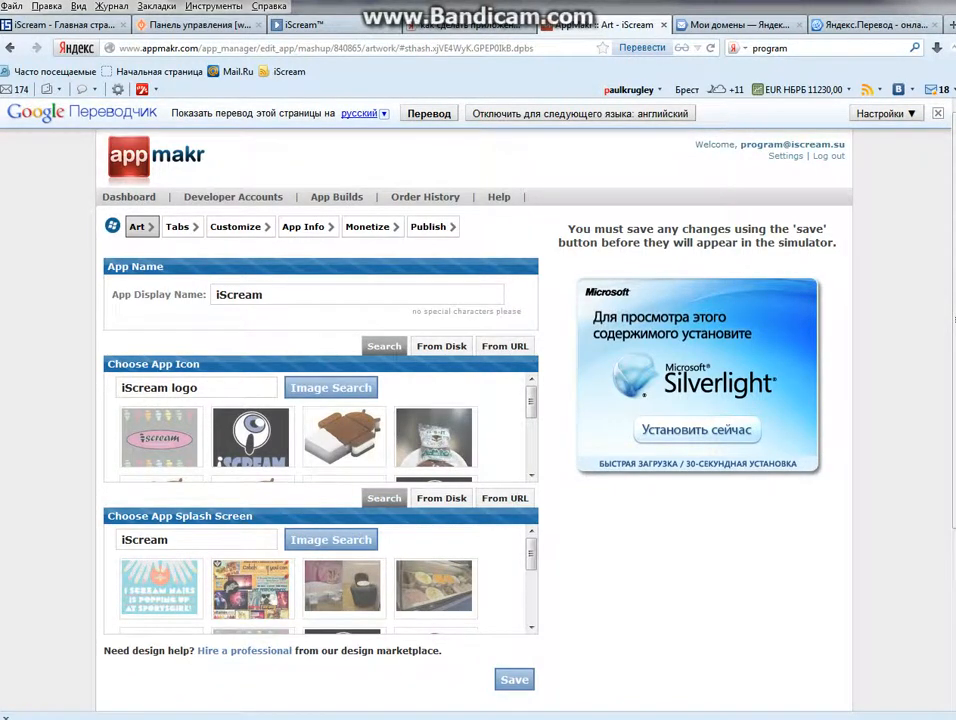
Upload the 'store' image from disk as the iScream app icon.
left_click(441, 346)
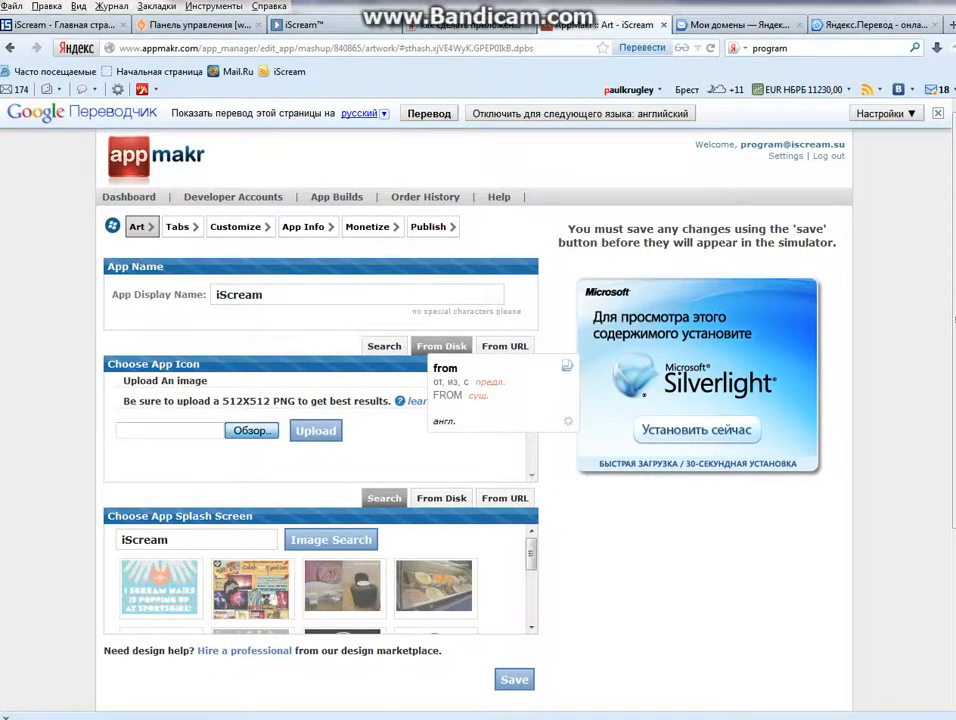
left_click(249, 430)
left_click(265, 205)
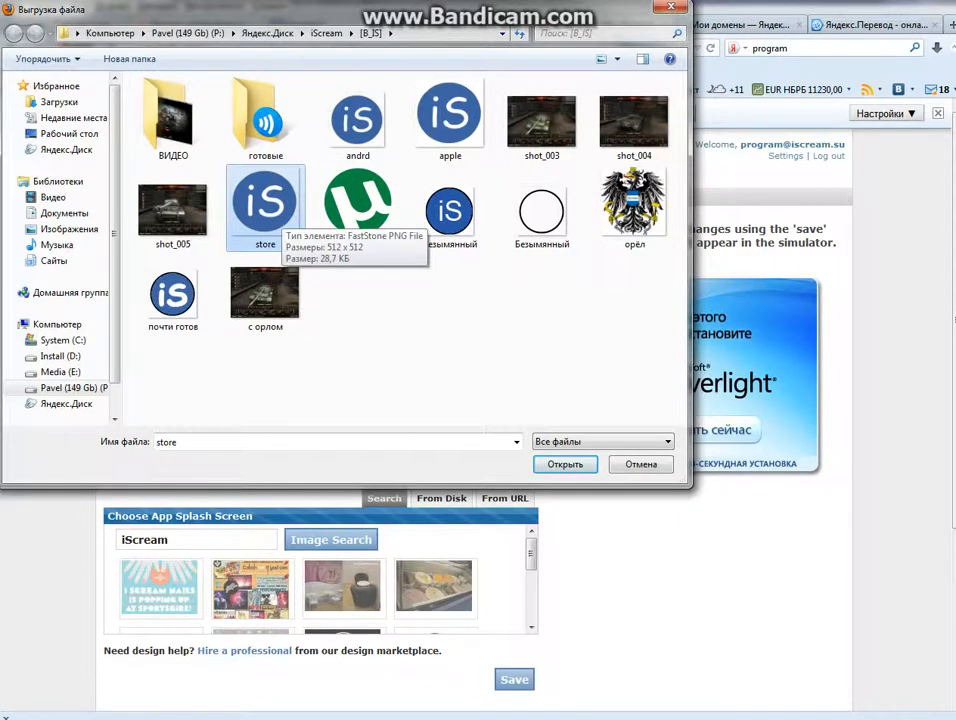
double_click(265, 205)
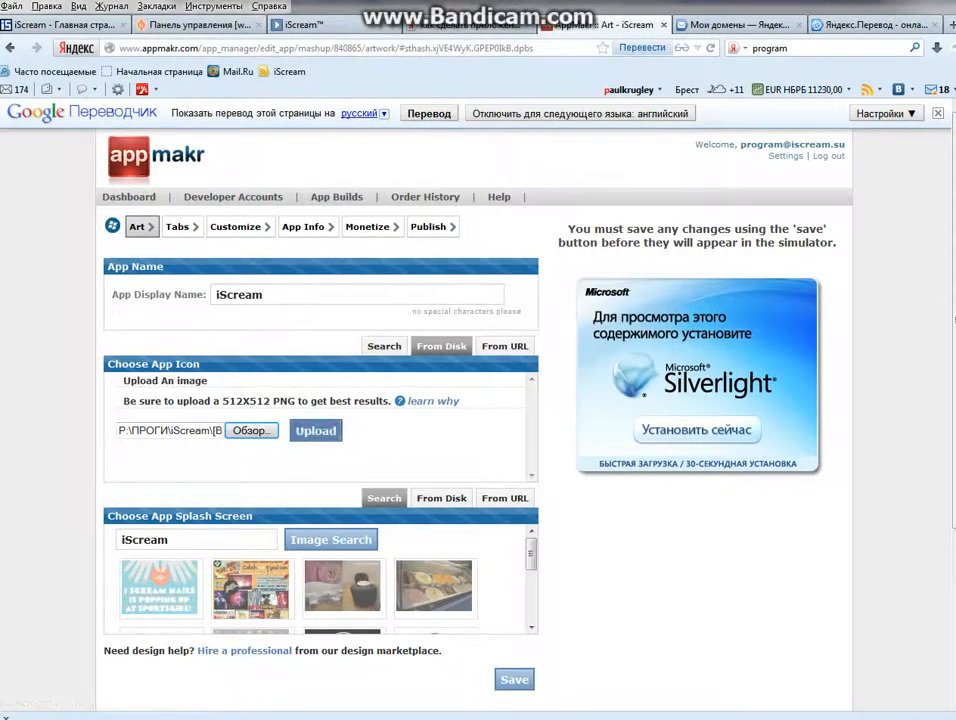
left_click(315, 430)
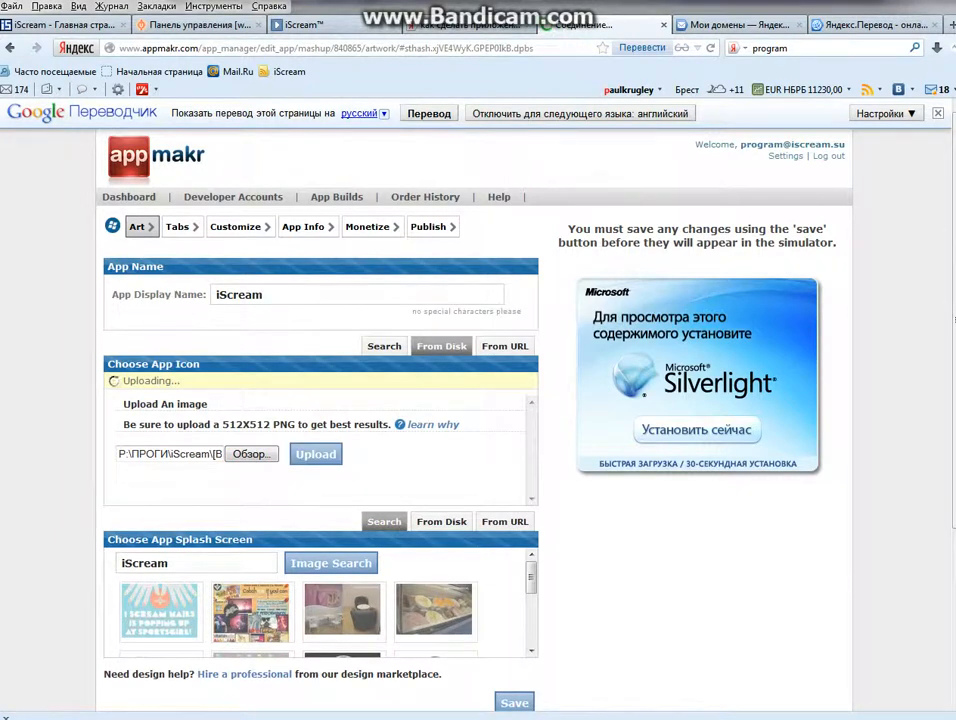
Check the 512X512 PNG icon size hint and set the splash screen source to From Disk.
left_click_drag(256, 424, 296, 424)
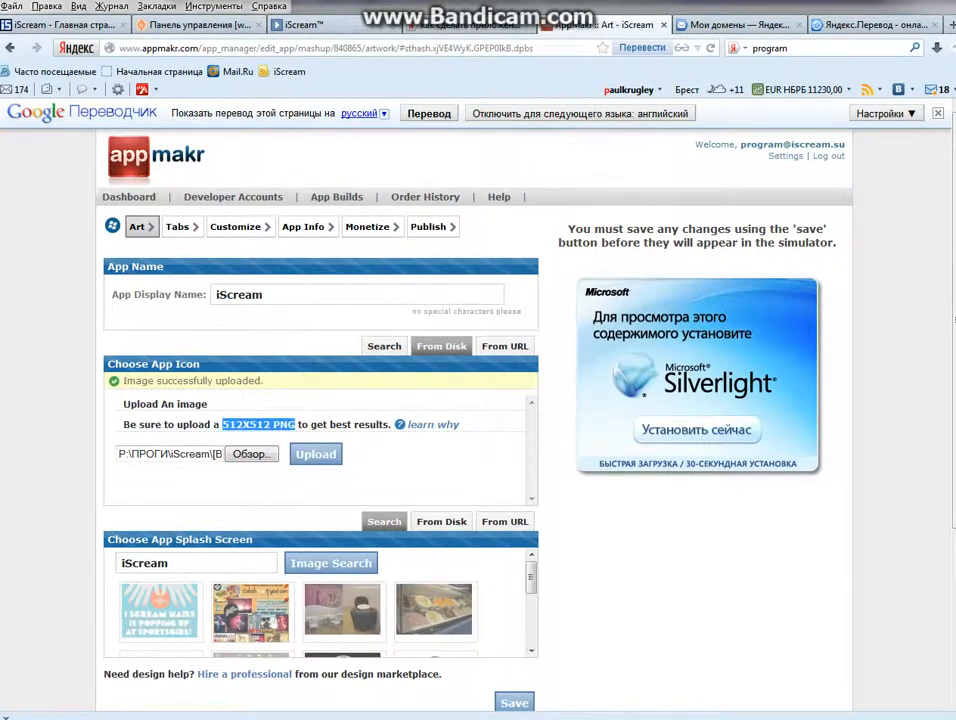
left_click(306, 428)
scroll(441, 435, "down", 2)
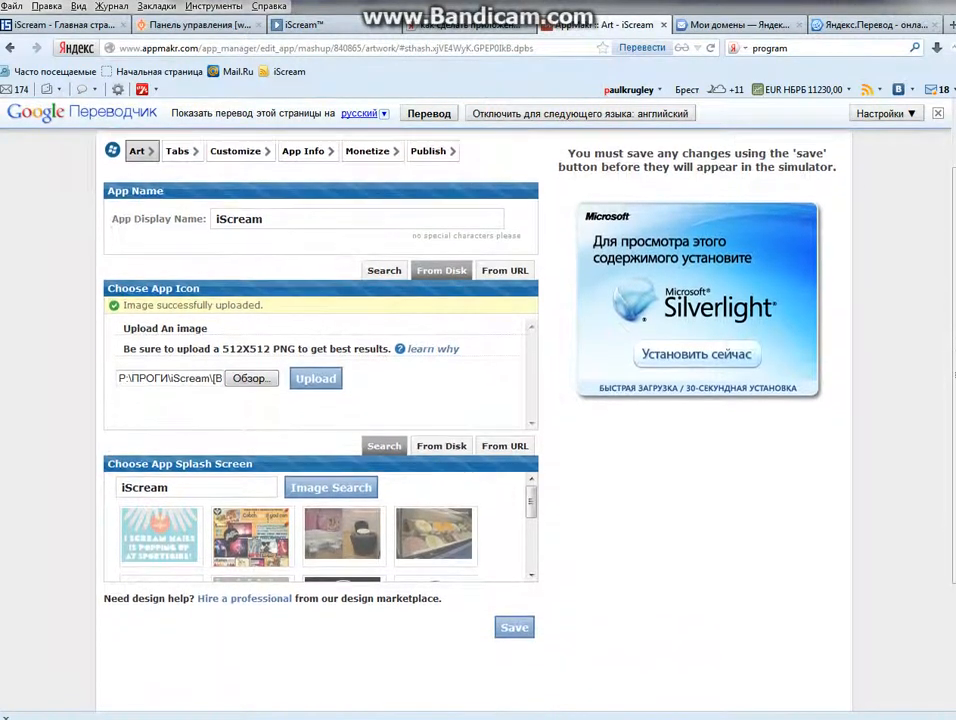
left_click(441, 435)
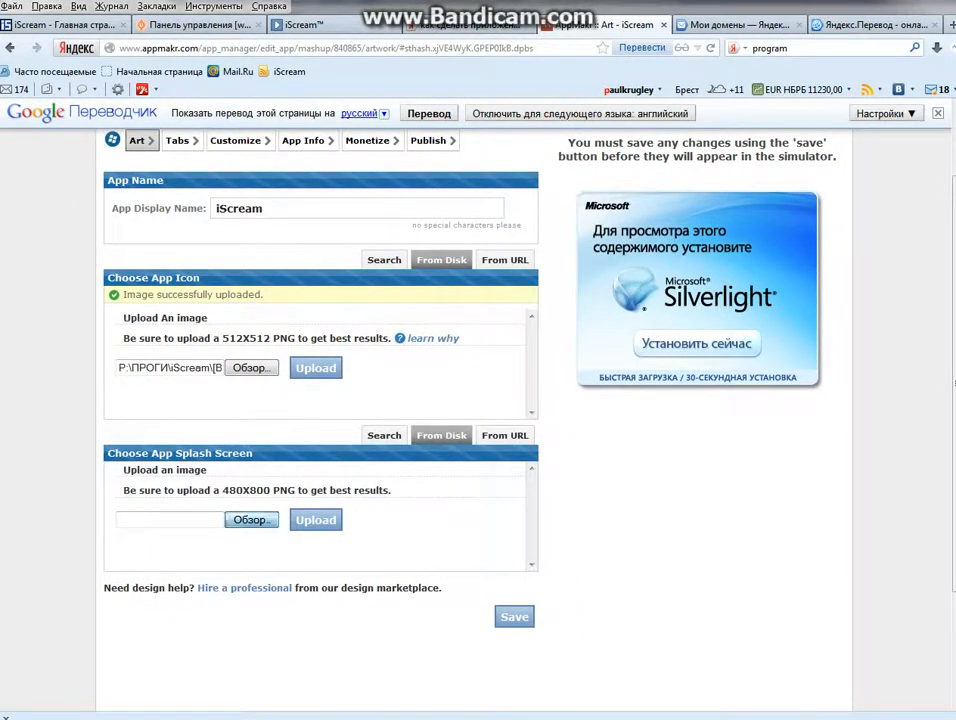
Upload the 'store' image as the splash screen, noting the 480X800 PNG size requirement.
left_click(251, 519)
left_click(265, 208)
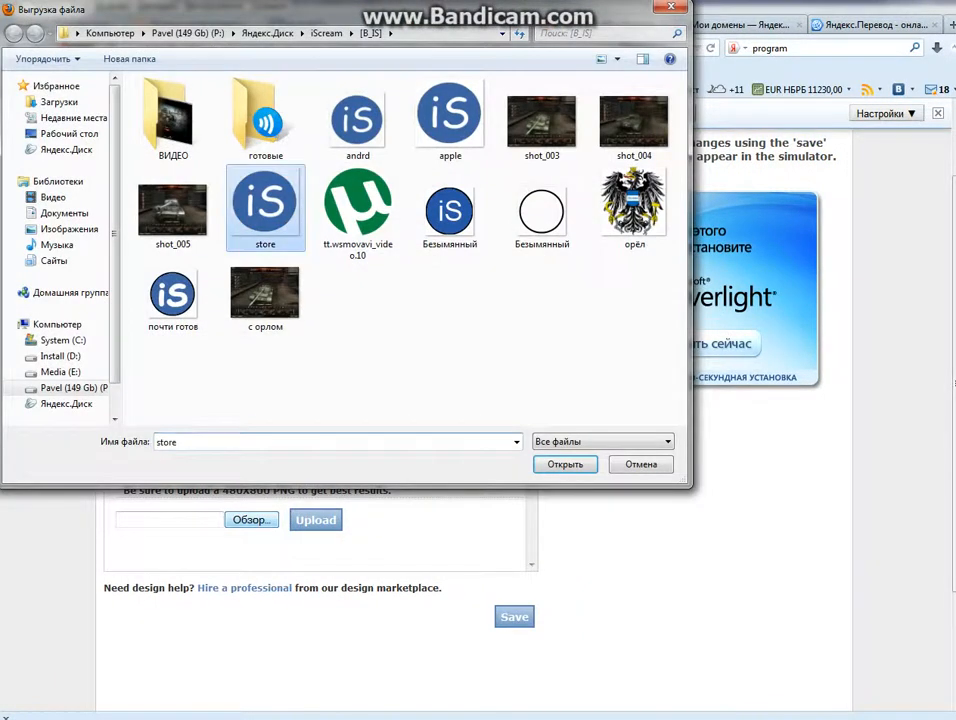
key("Return")
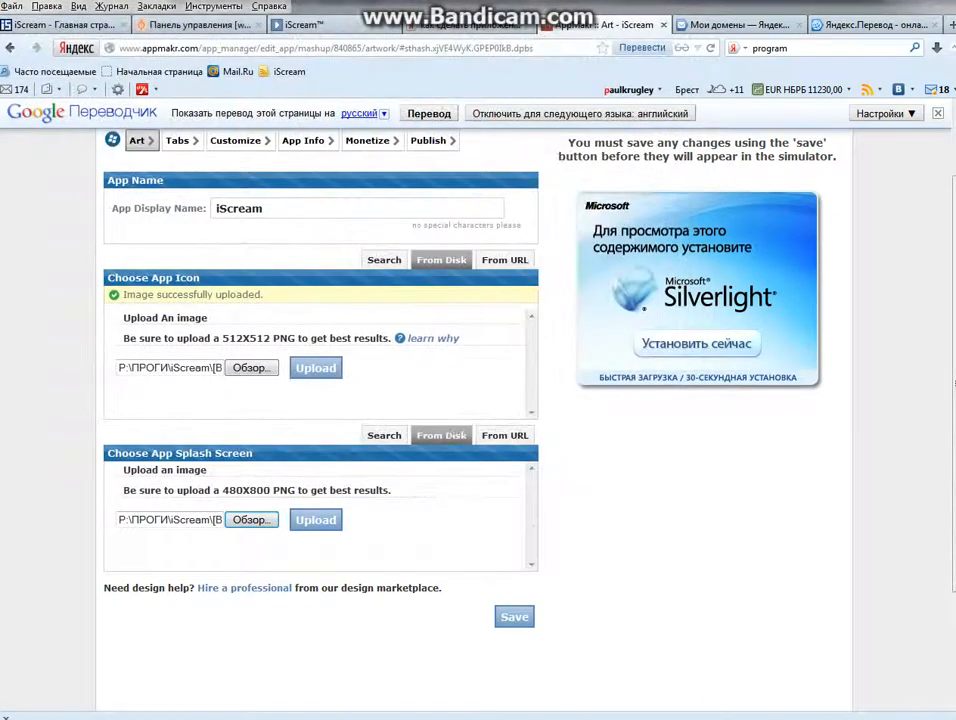
left_click(316, 519)
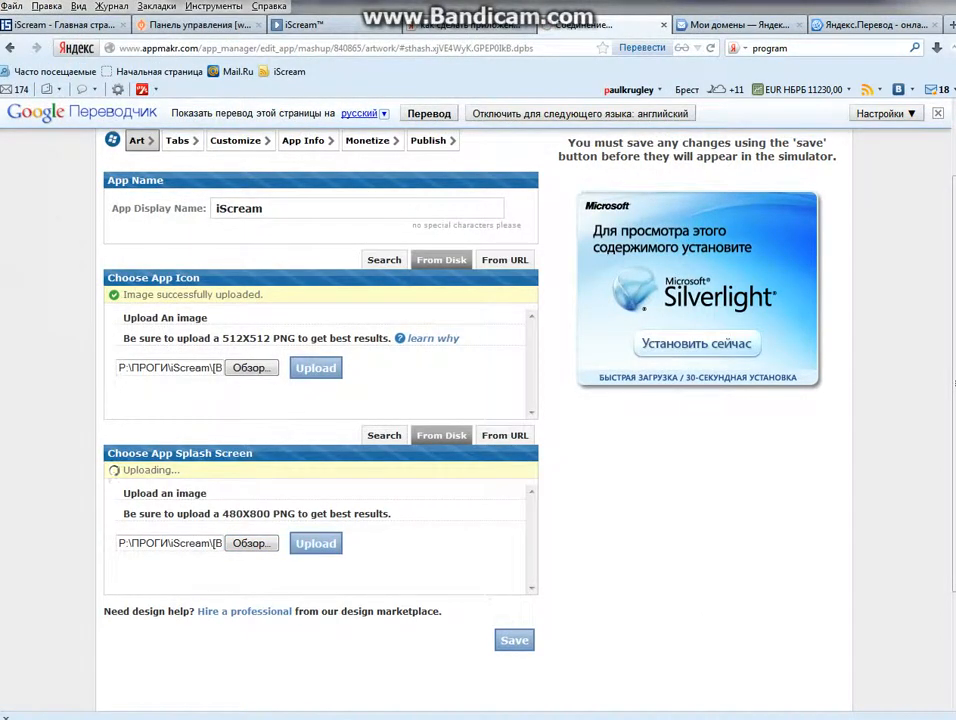
left_click_drag(222, 513, 295, 513)
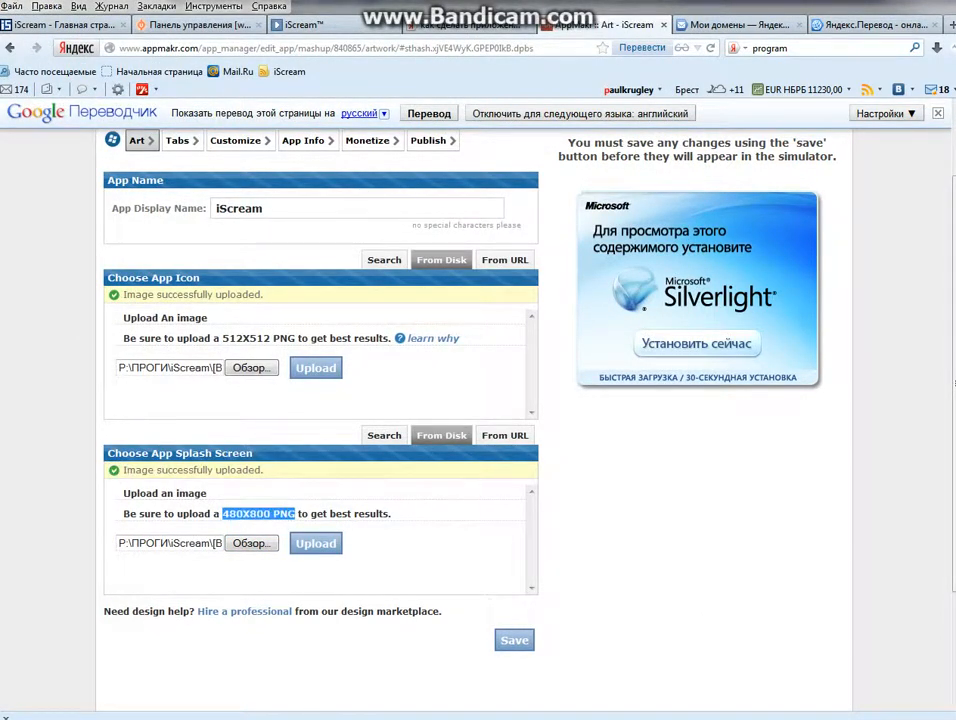
left_click(290, 514)
Save the icon and splash screen art settings and go to the Tabs page.
scroll(478, 420, "down", 2)
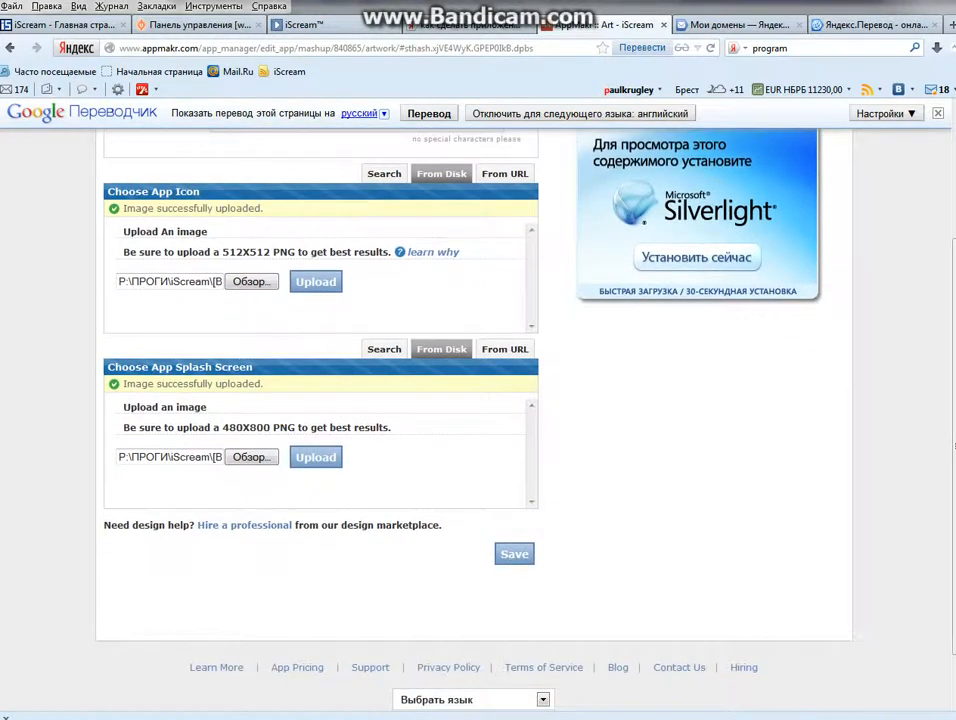
left_click(514, 554)
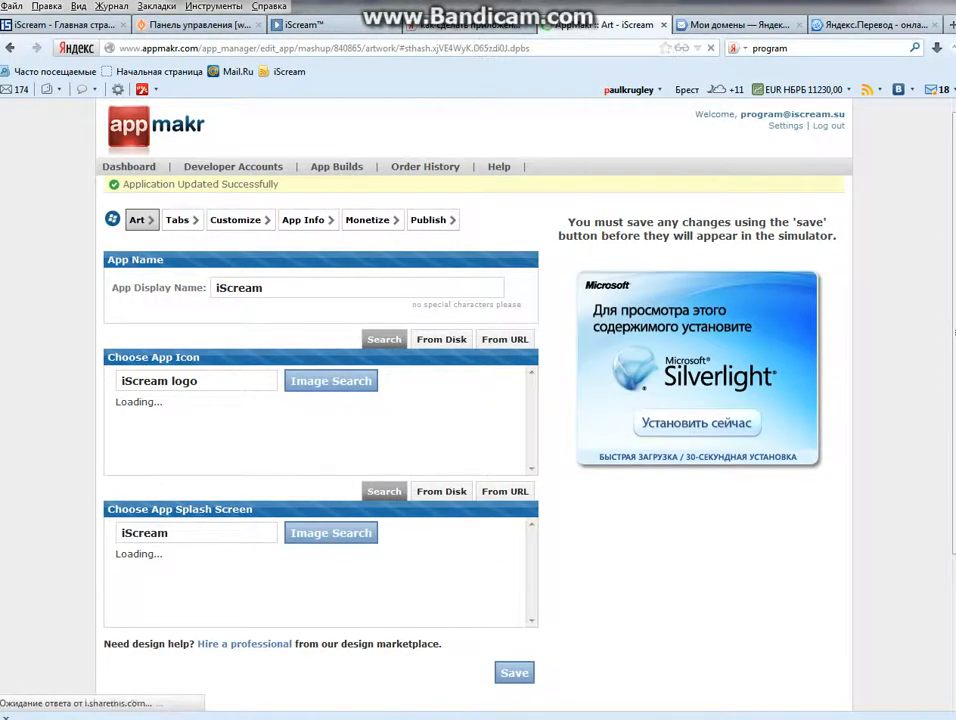
left_click(182, 220)
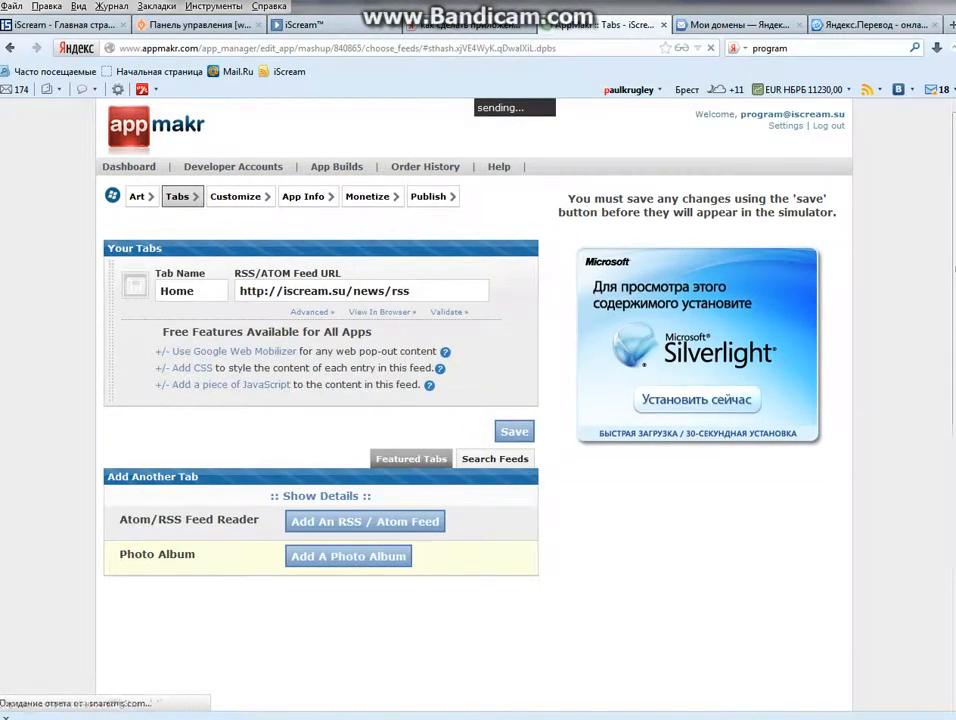
Open the iScream site's news RSS feed, copy its address, and return to AppMakr.
left_click(65, 25)
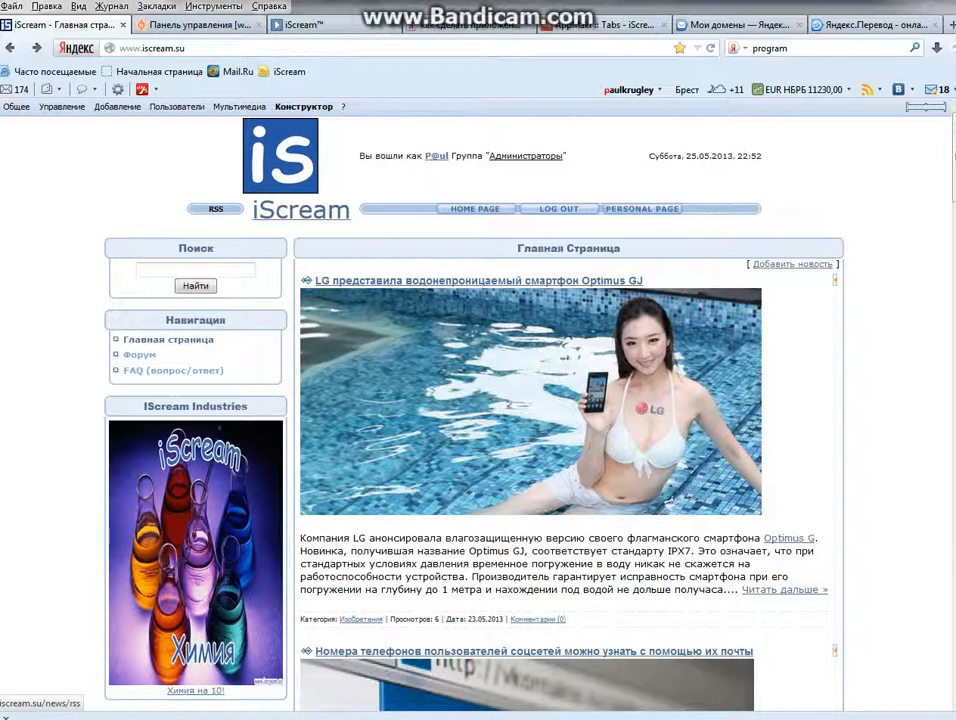
left_click(215, 209)
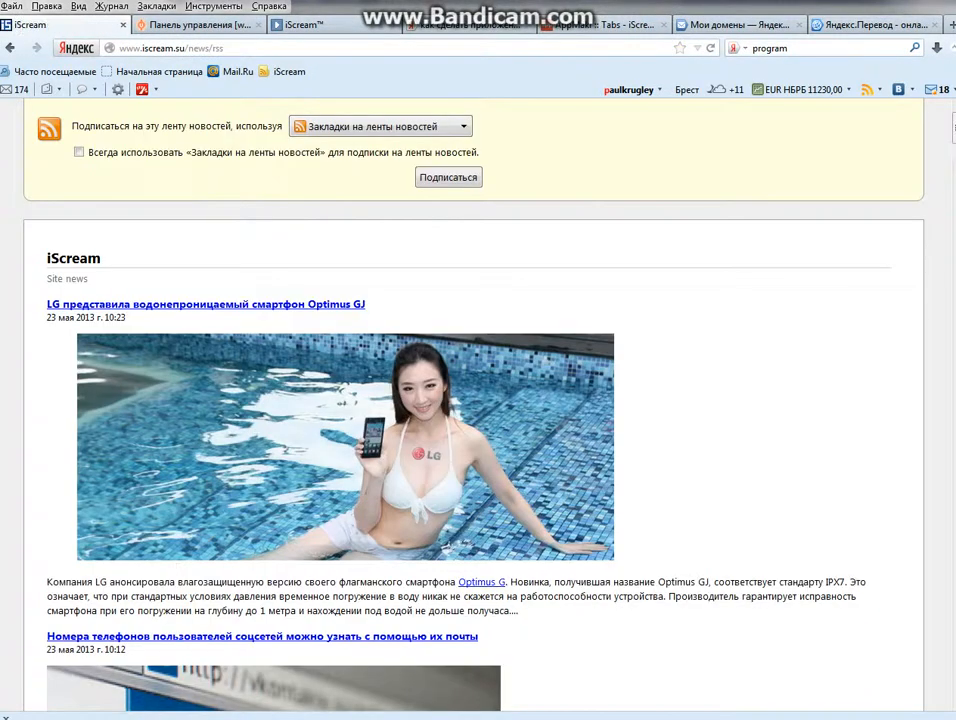
left_click(168, 48)
key("ctrl+c")
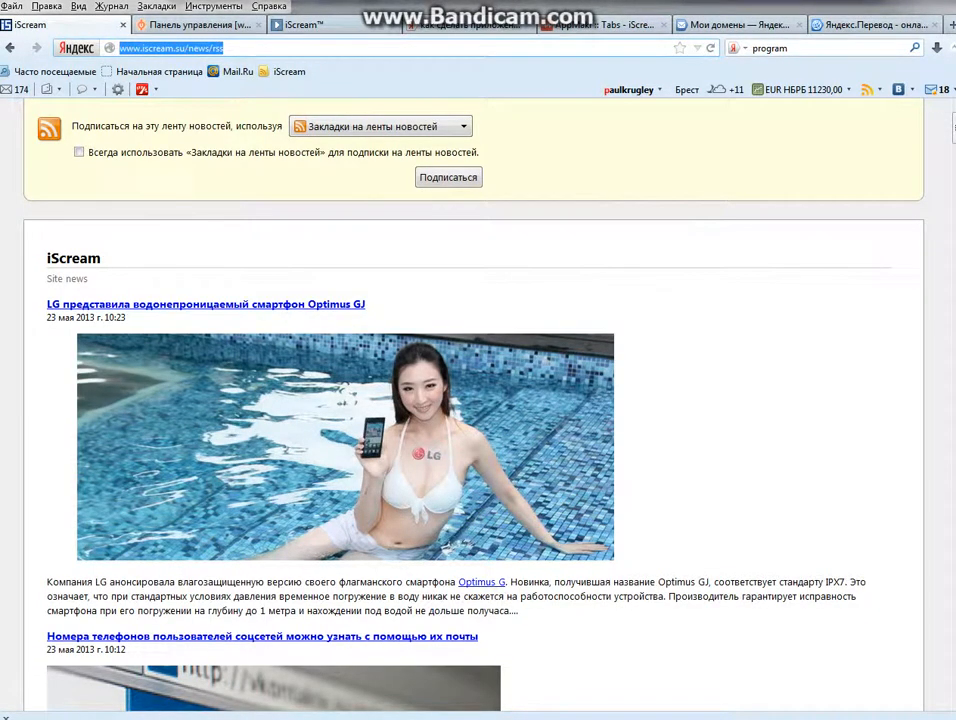
right_click(250, 50)
left_click(288, 98)
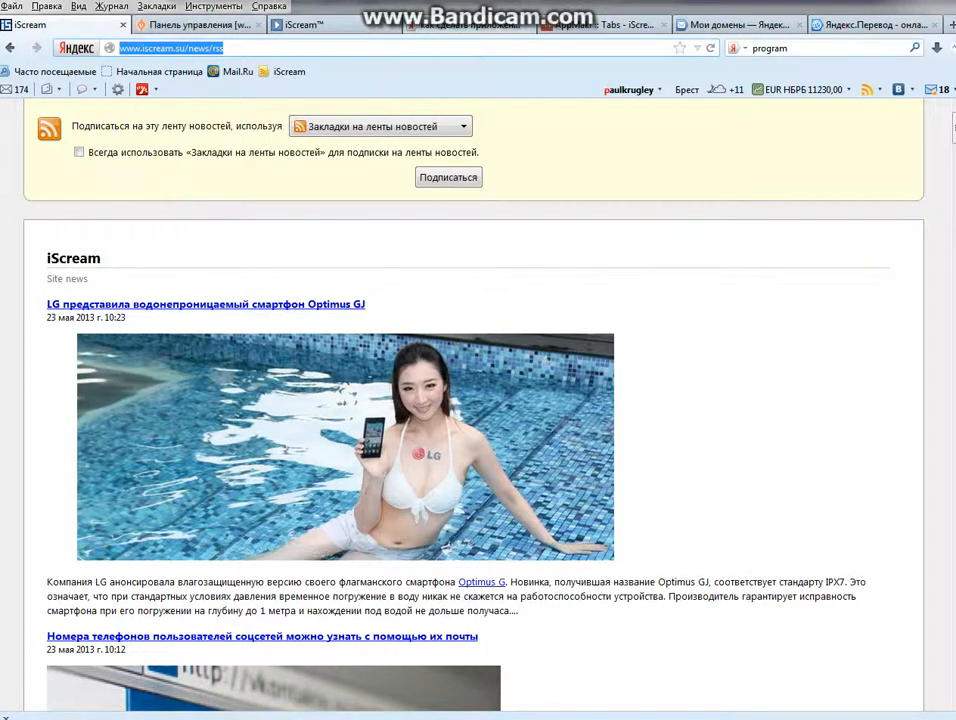
left_click_drag(602, 24, 467, 23)
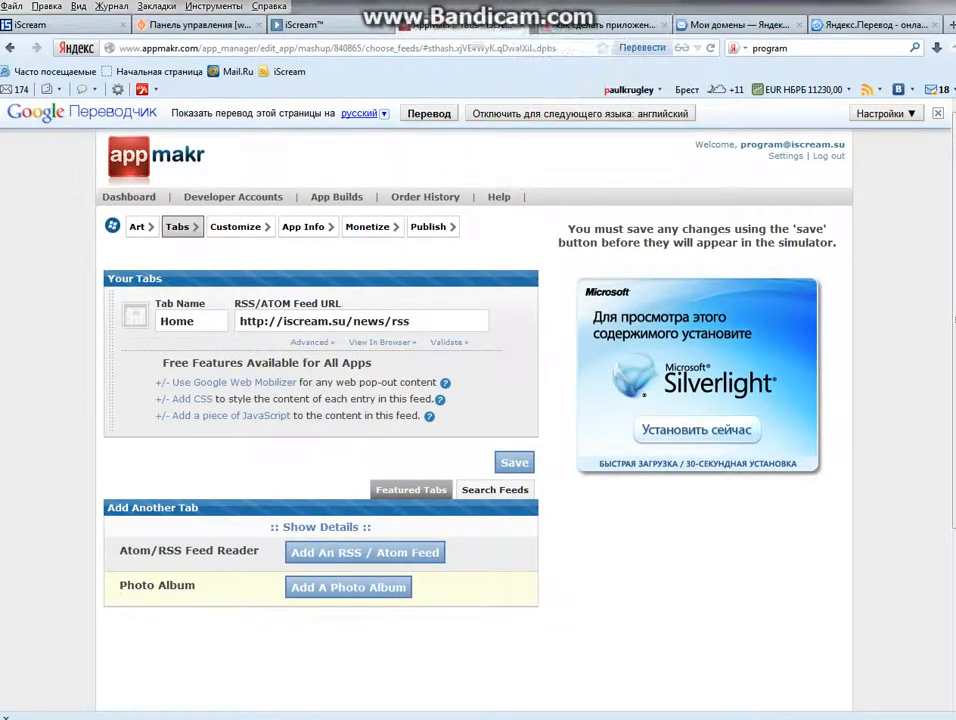
left_click(663, 25)
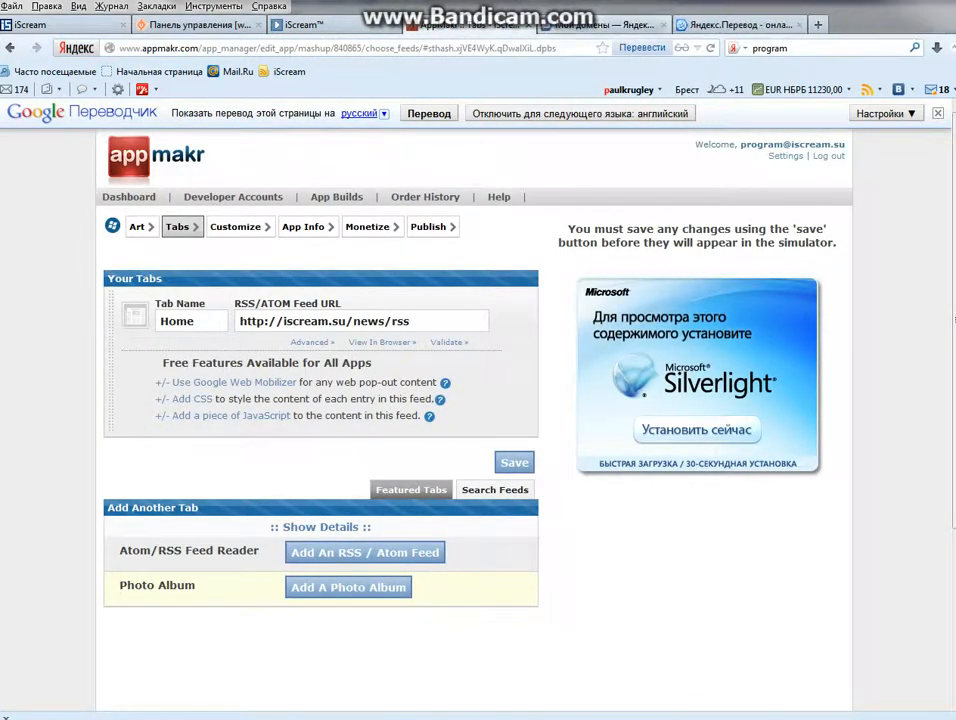
left_click(799, 25)
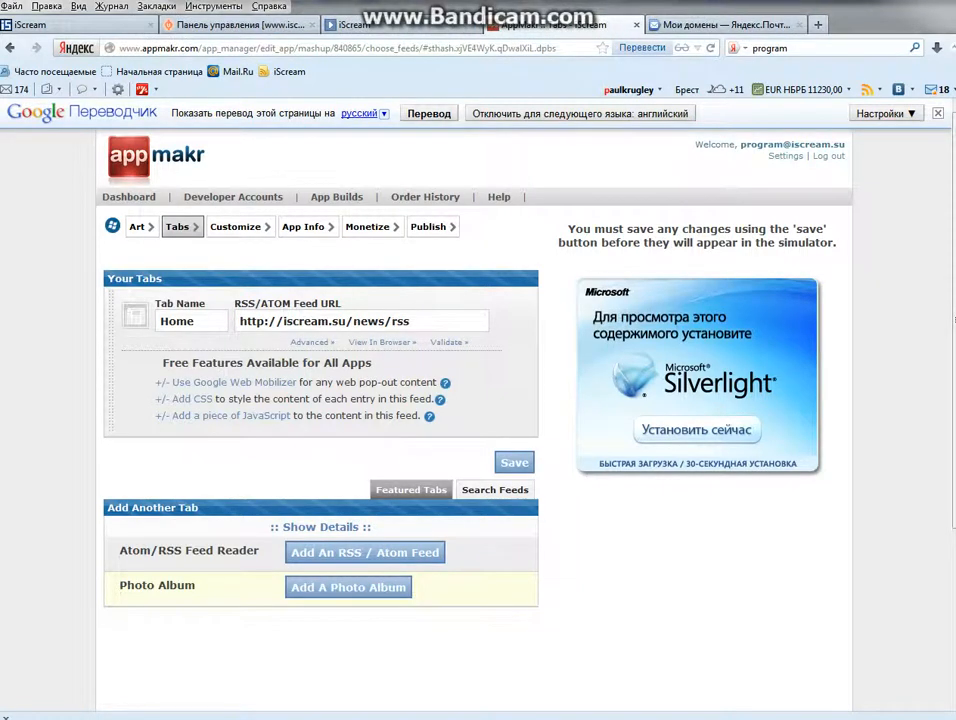
left_click_drag(413, 321, 236, 321)
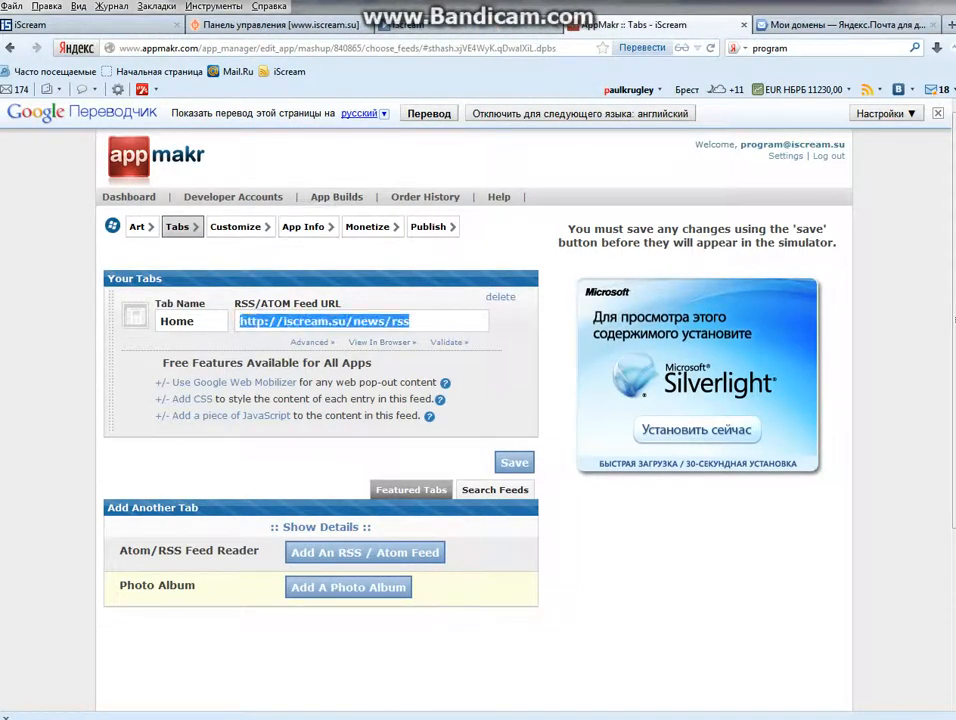
key("ctrl+v")
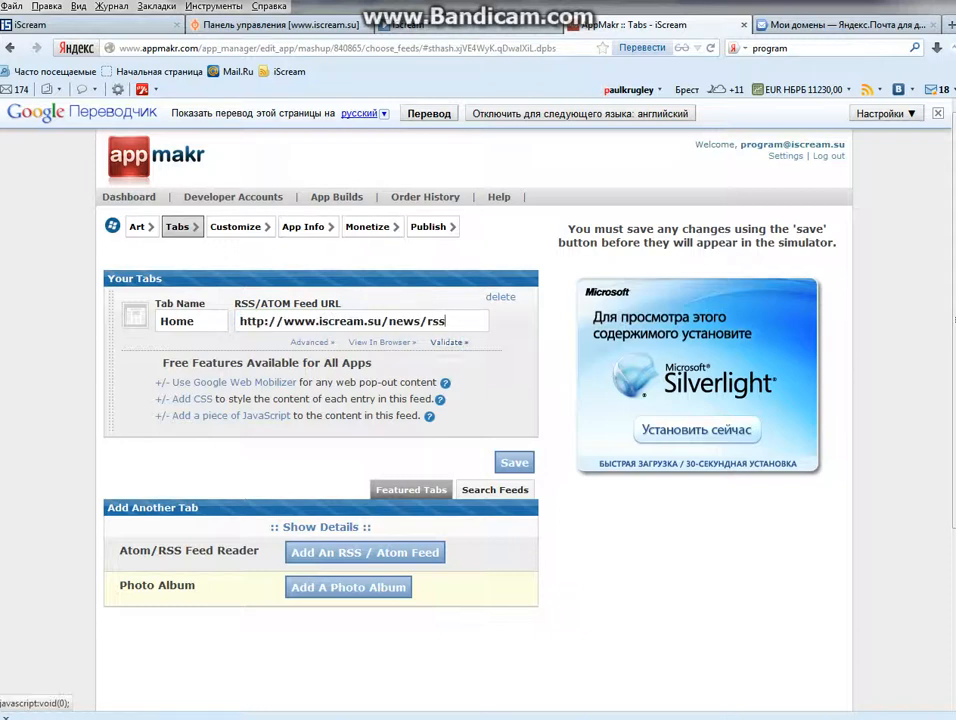
left_click(514, 462)
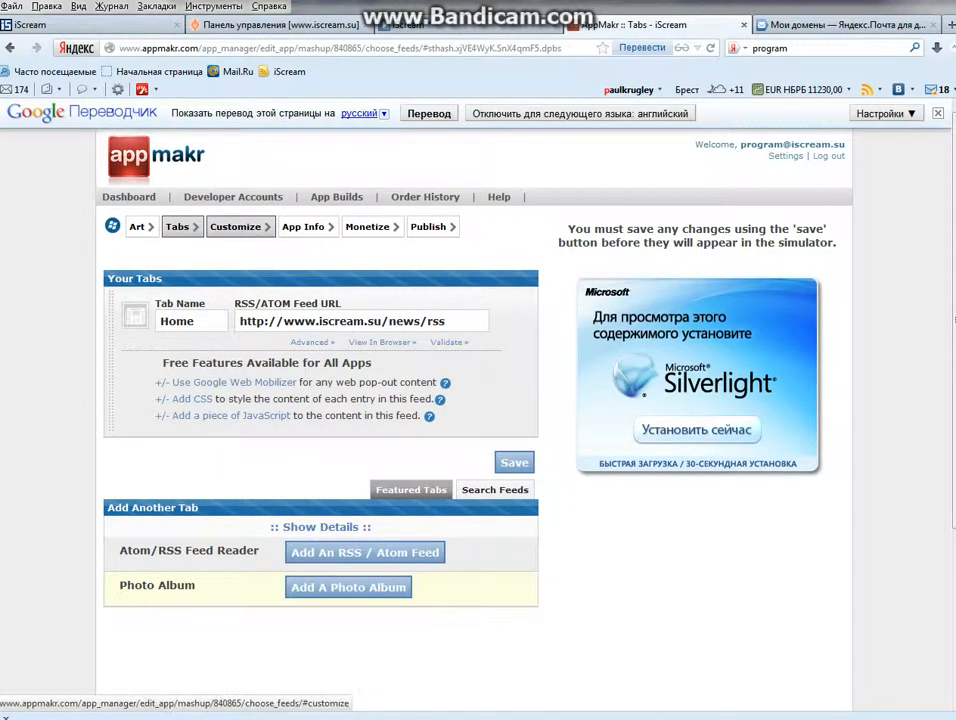
left_click(235, 226)
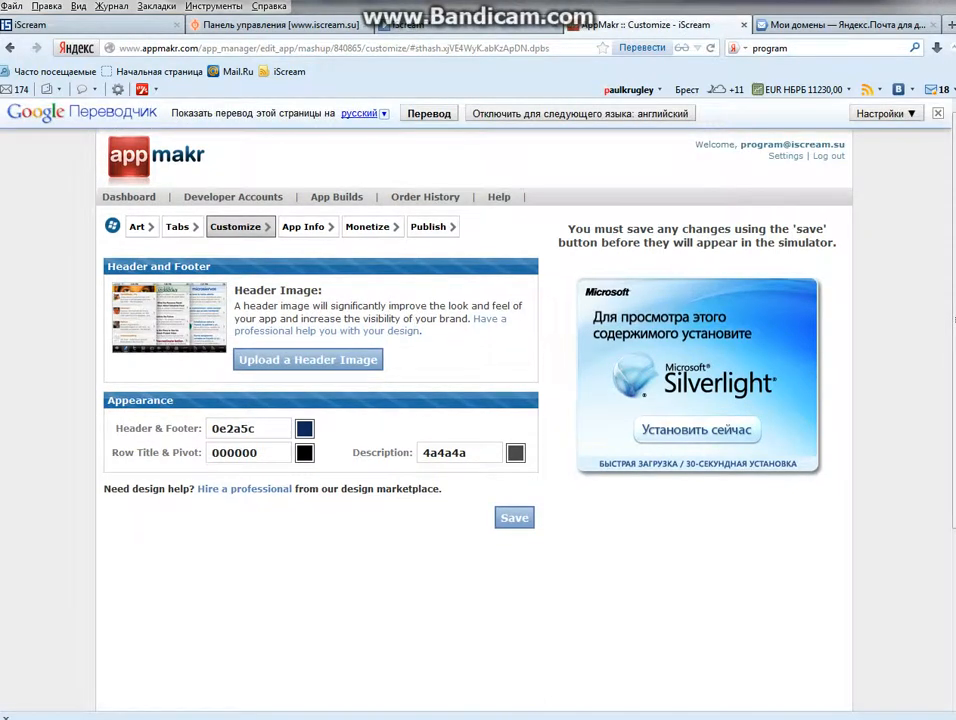
Save the Customize header and colour settings unchanged, then bring up the App Info publish form.
mouse_move(257, 292)
left_click(514, 518)
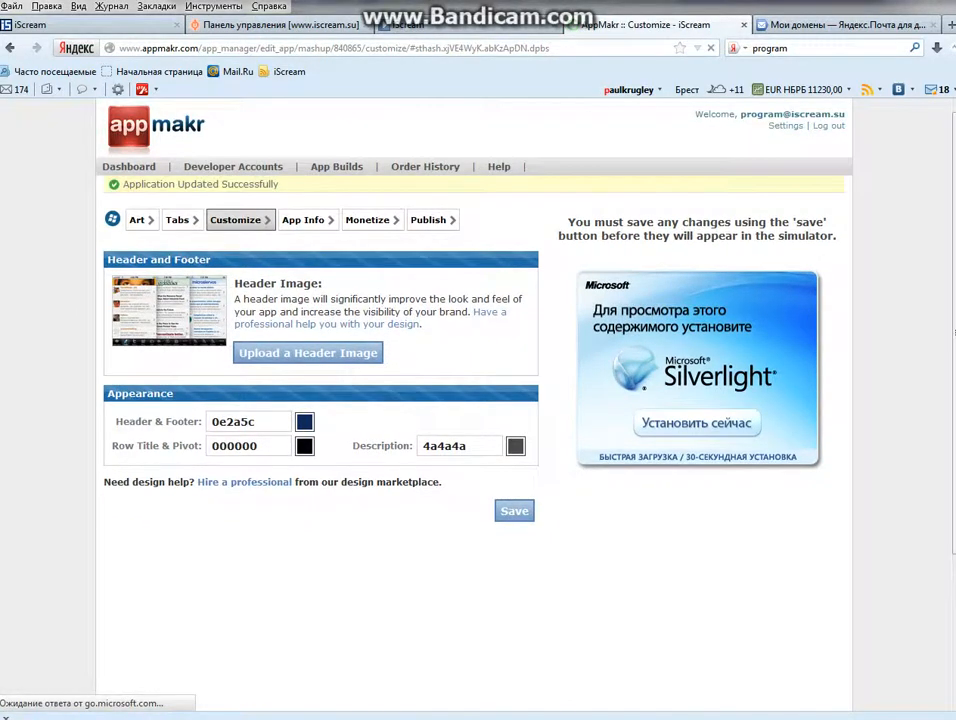
left_click(303, 220)
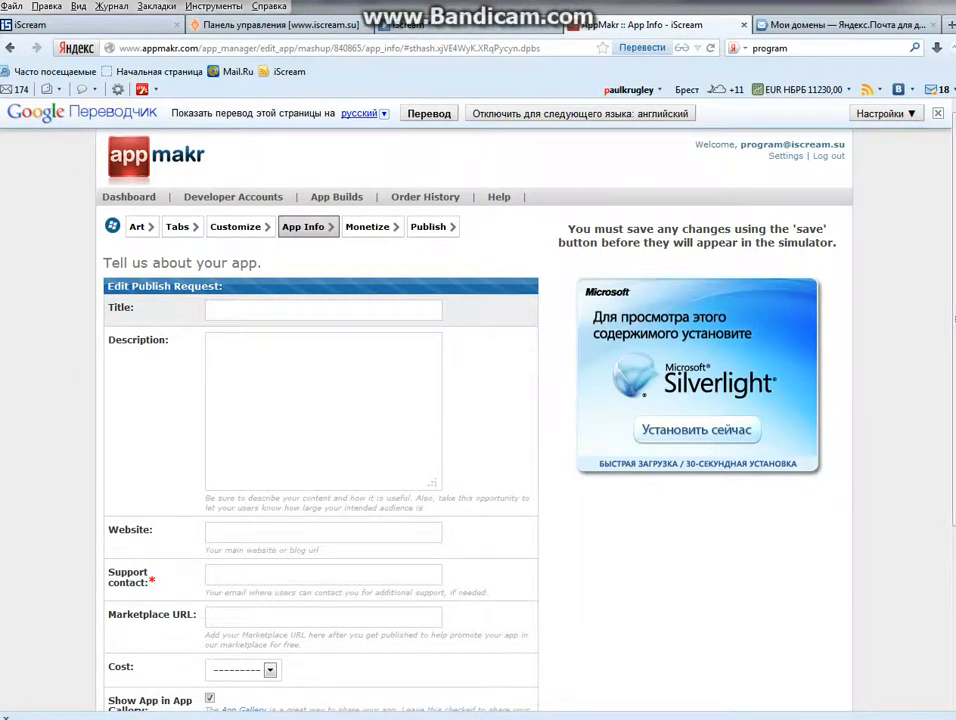
Enter the title iScream and the Russian description 'Популярный интернет-портал, предоставляющий многостороннюю информацию'.
type("Scream")
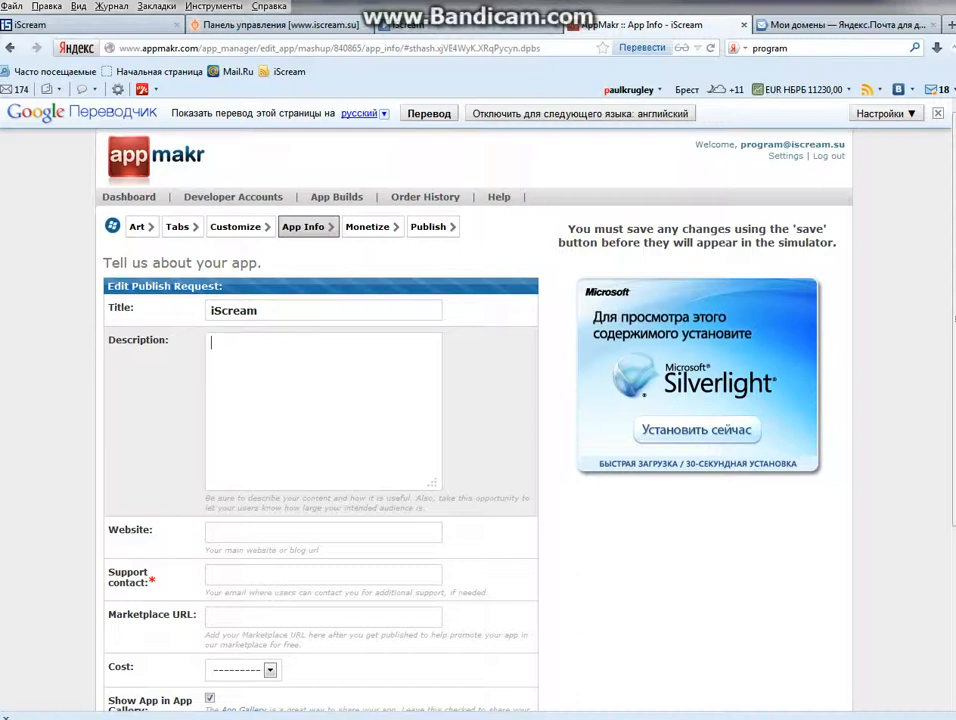
type("Популяп")
type("ный")
key("BackSpace")
key("BackSpace")
key("BackSpace")
key("BackSpace")
key("BackSpace")
key("BackSpace")
key("BackSpace")
key("BackSpace")
key("BackSpace")
key("BackSpace")
type("Популярный")
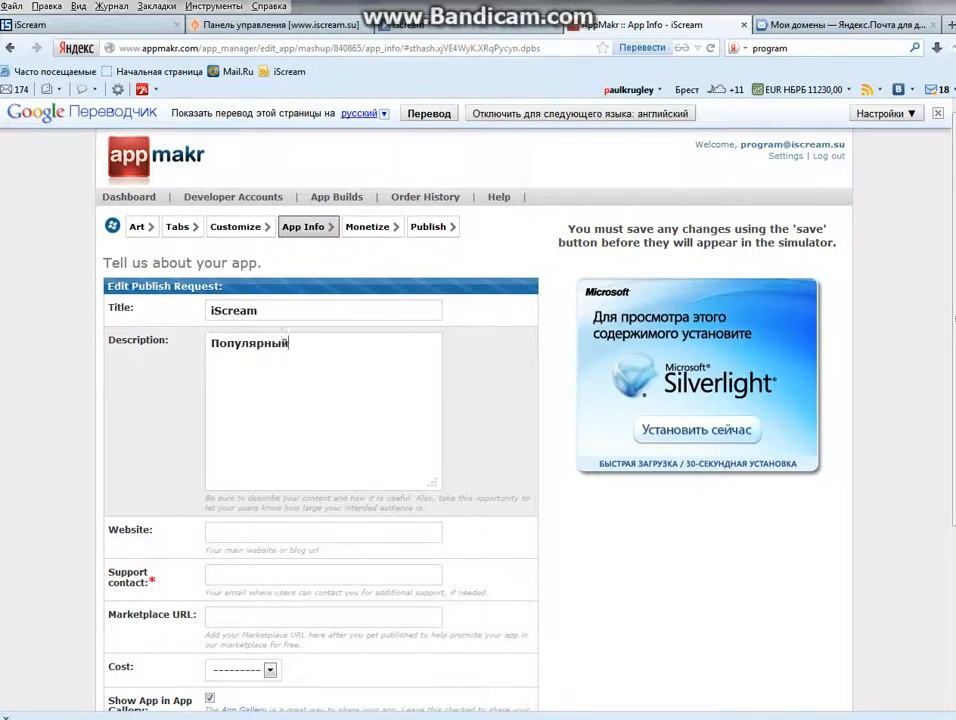
type(" интернет-пори")
key("BackSpace")
type("т")
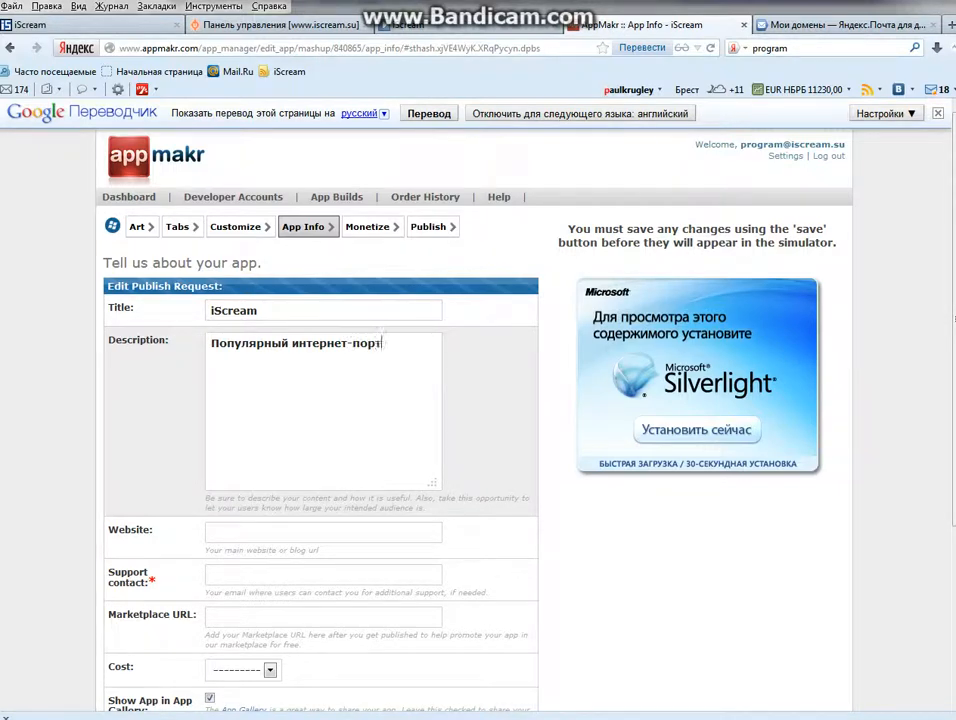
type("ал, предоставляю")
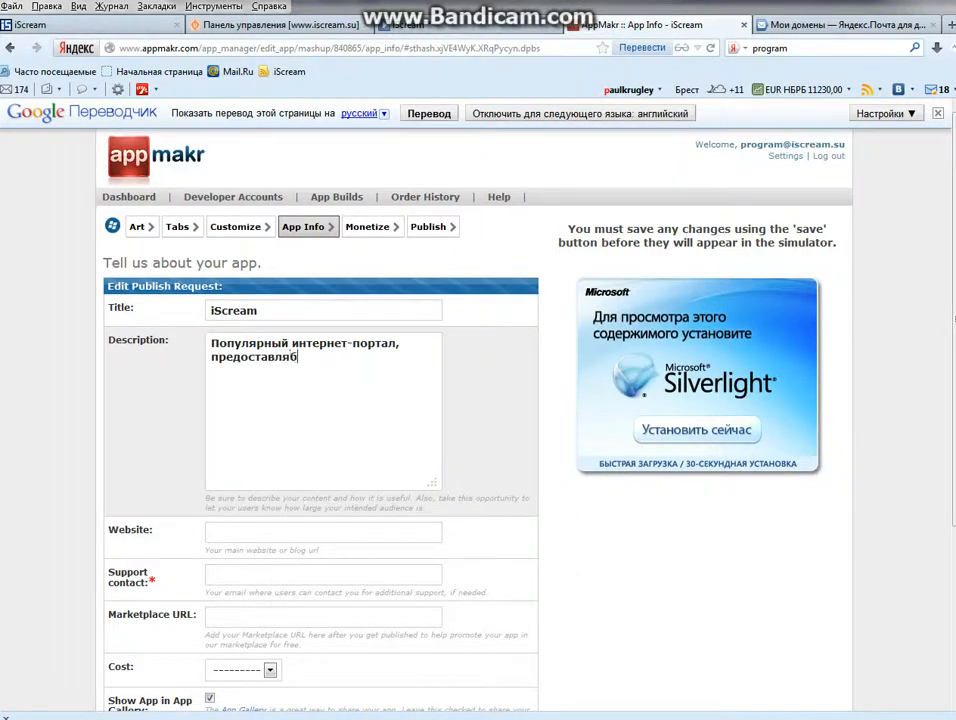
key("BackSpace")
type("ющий многосторо")
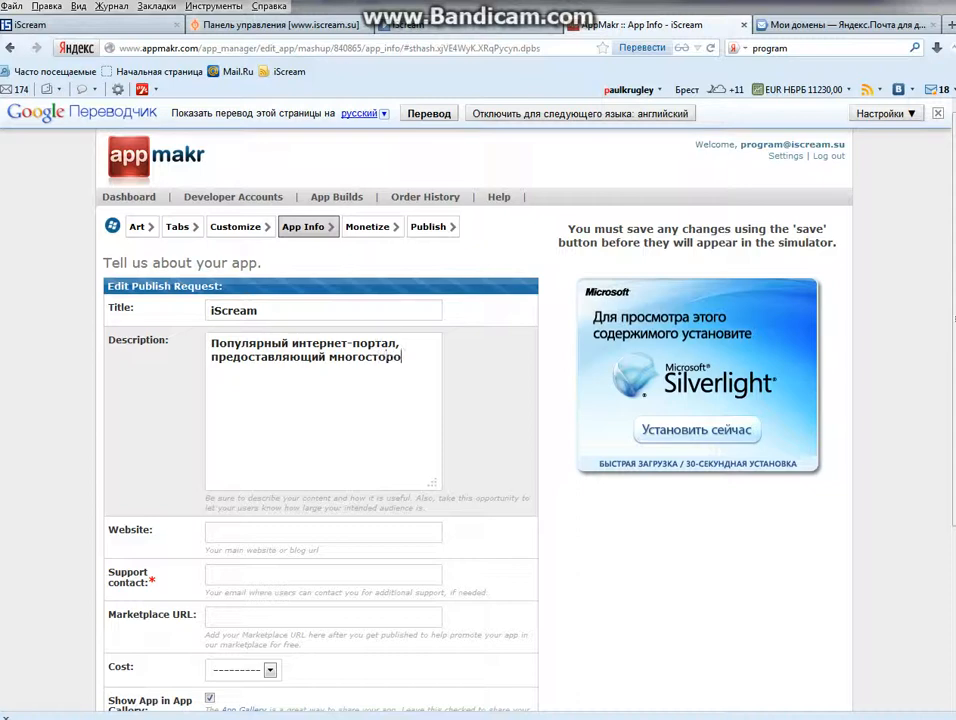
type("нюю ")
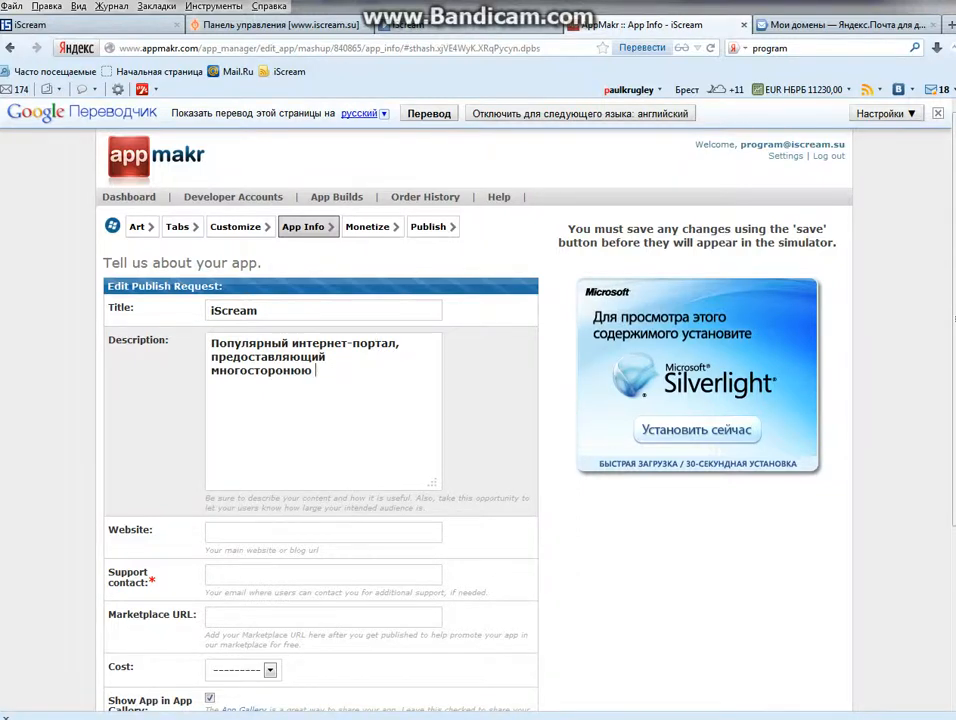
type("ин")
type("ф")
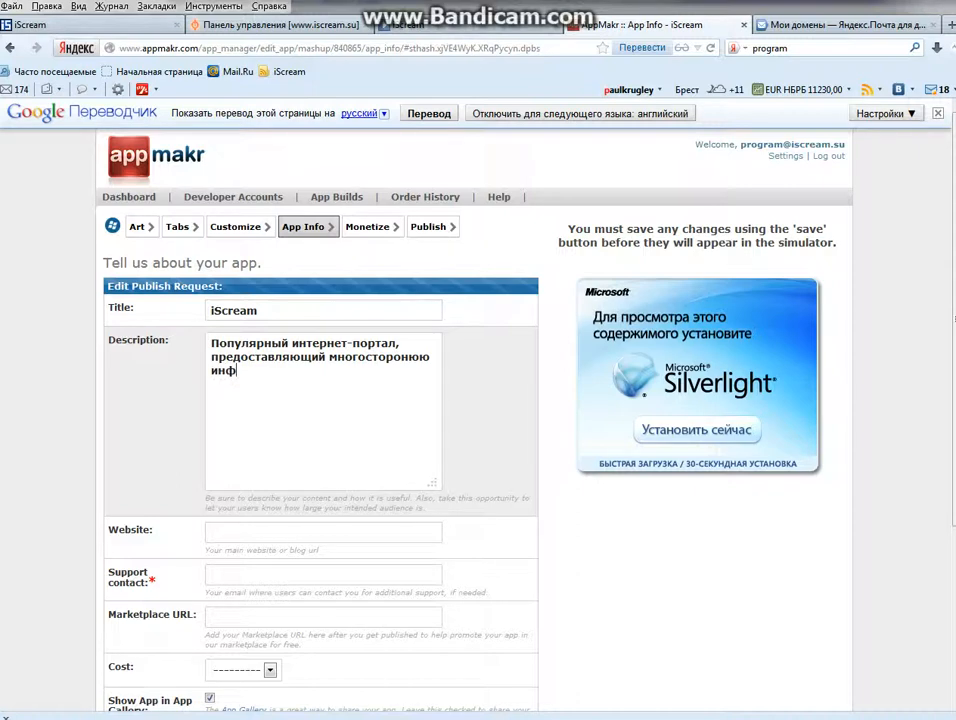
type("ормацию.")
Fill in website iscream.su and the support contact e-mail, set Cost to Free, and save.
key("Tab")
type("шыскуфьюыг ")
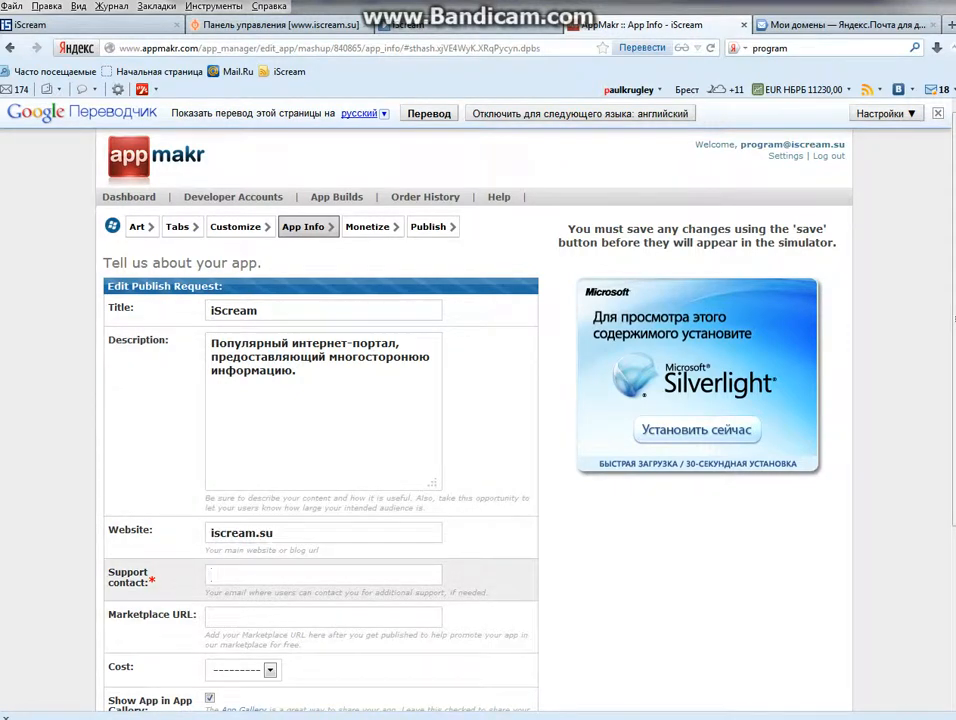
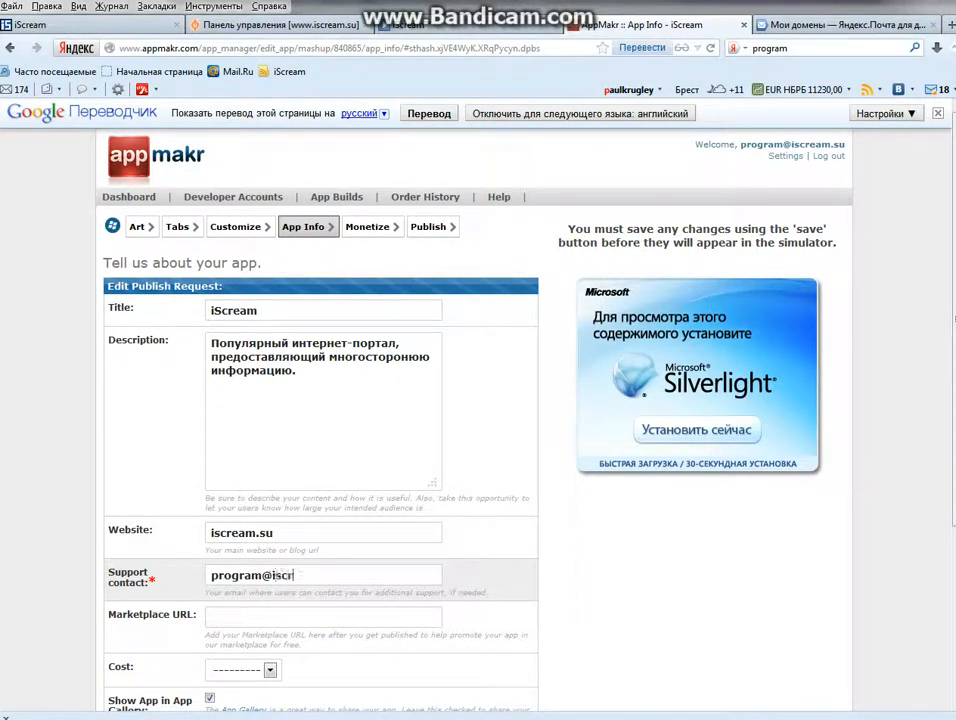
key("Tab")
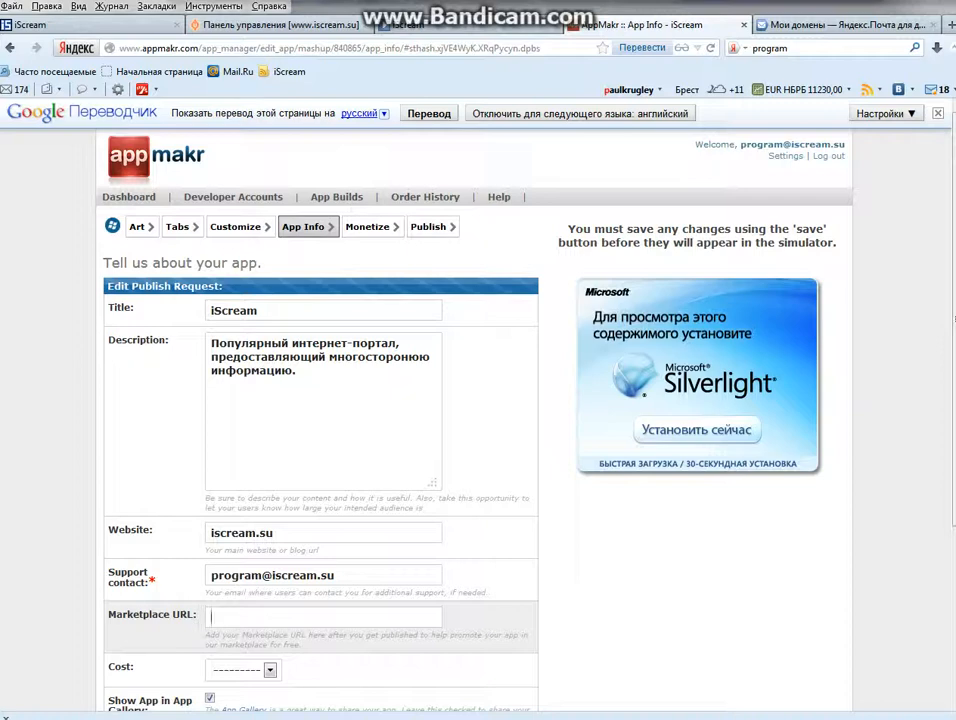
scroll(270, 602, "down", 1)
left_click(270, 584)
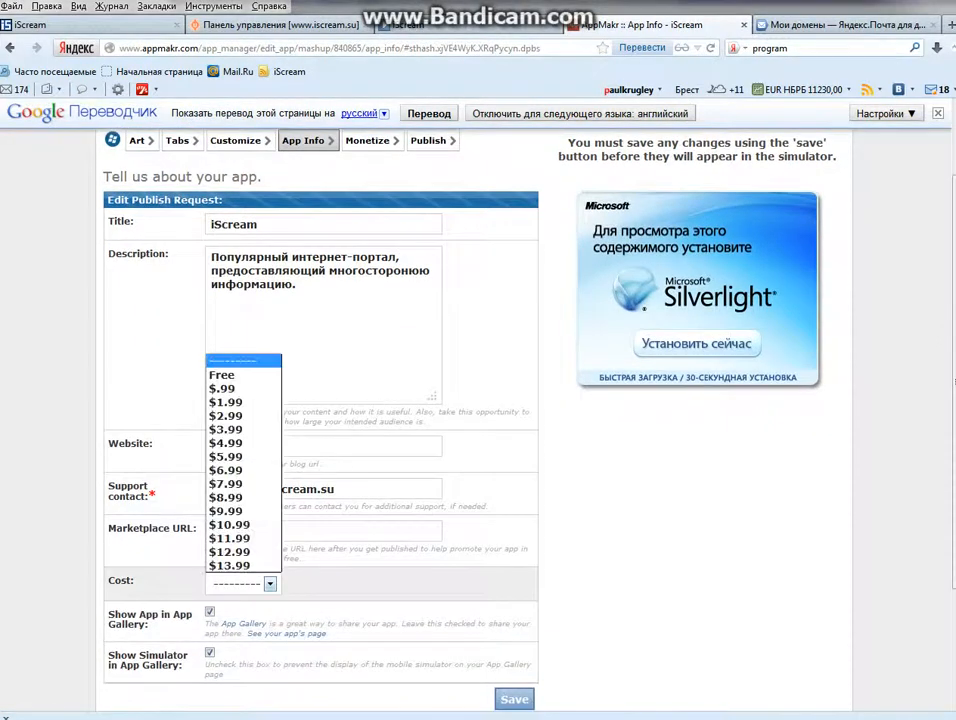
left_click(222, 375)
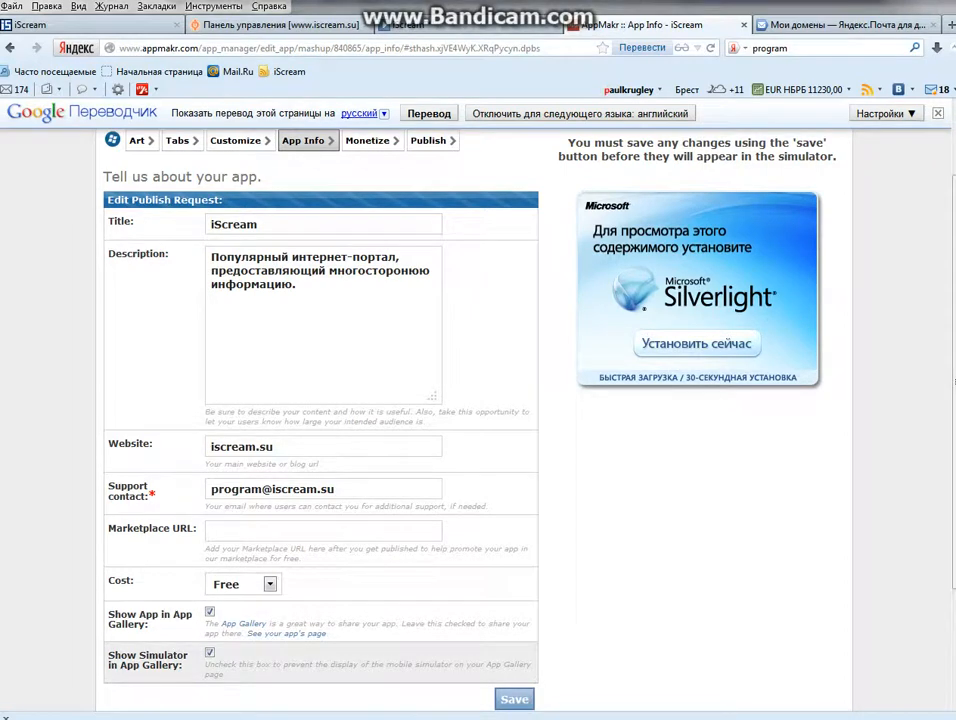
left_click(514, 699)
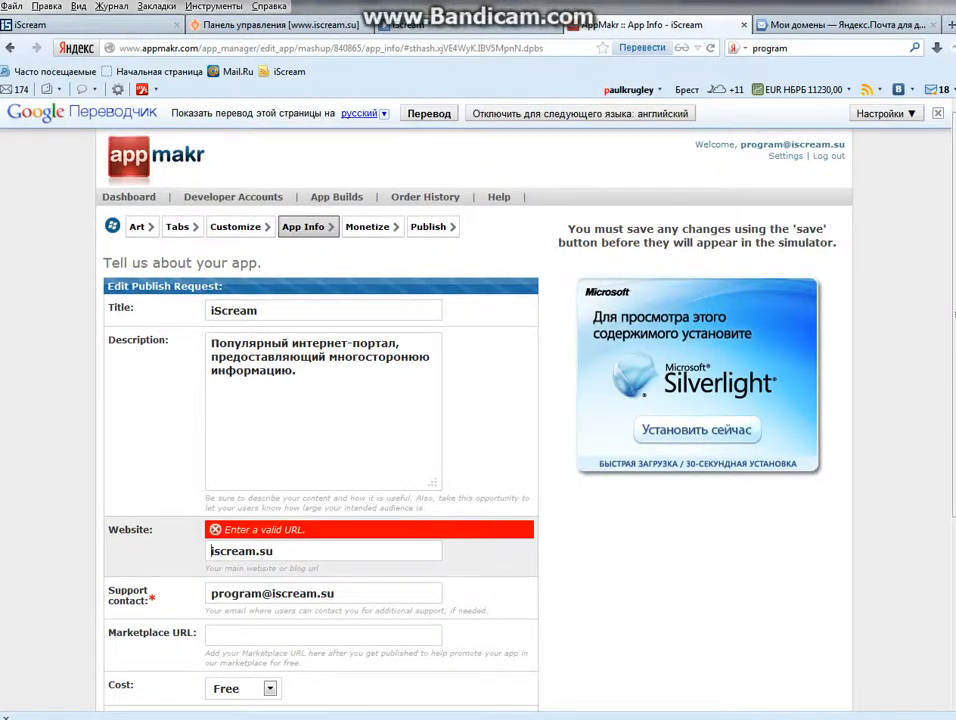
type("http:")
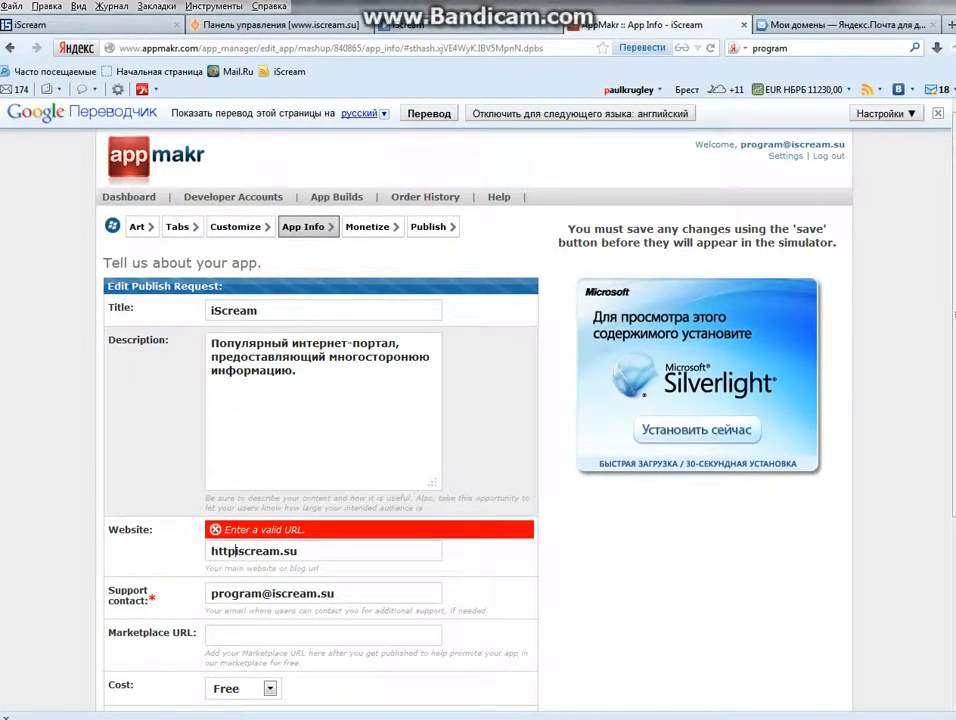
type("//www")
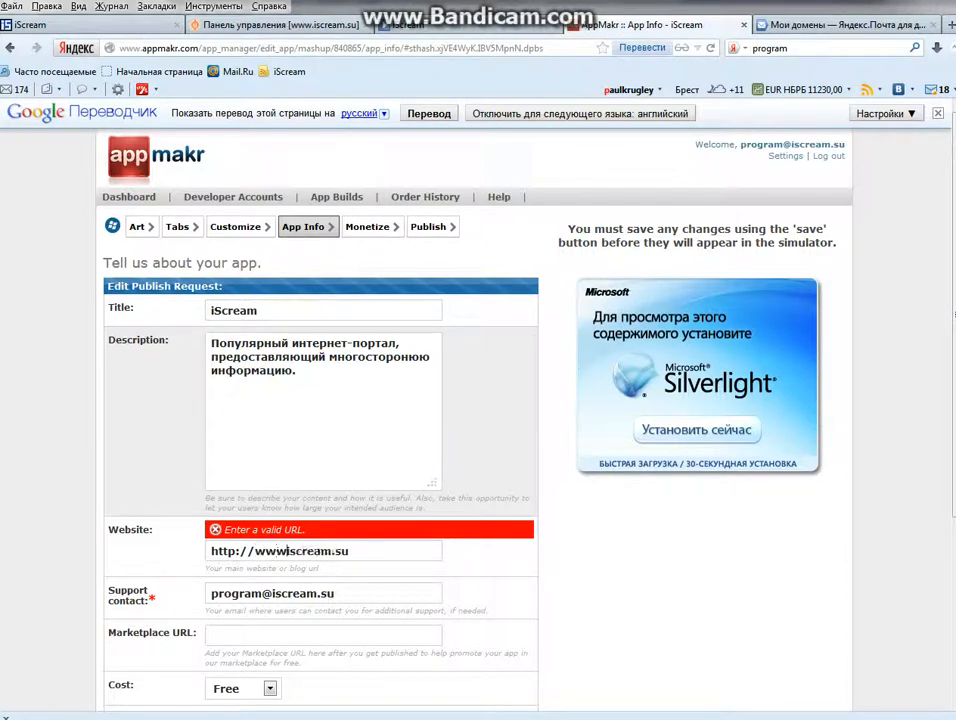
type(".")
scroll(474, 415, "down", 5)
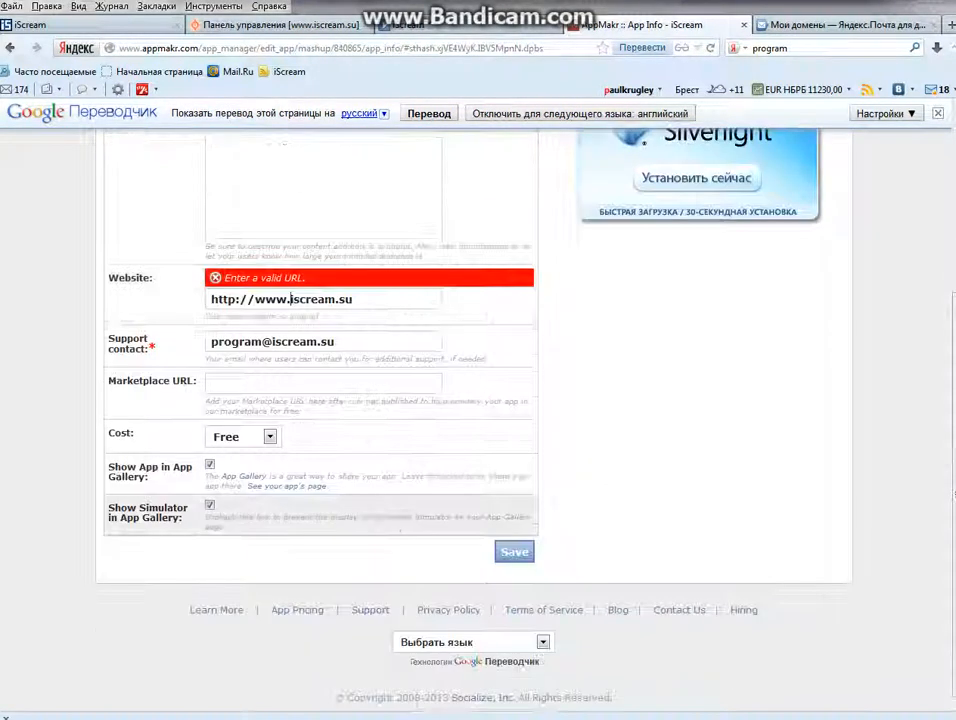
left_click(514, 551)
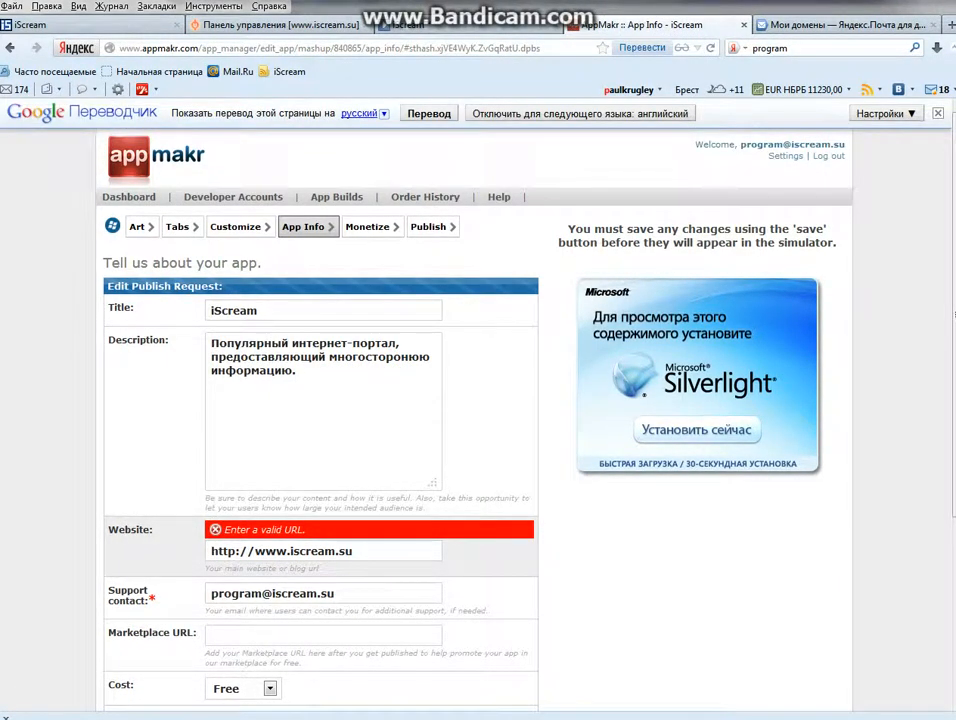
left_click_drag(358, 553, 213, 553)
key("BackSpace")
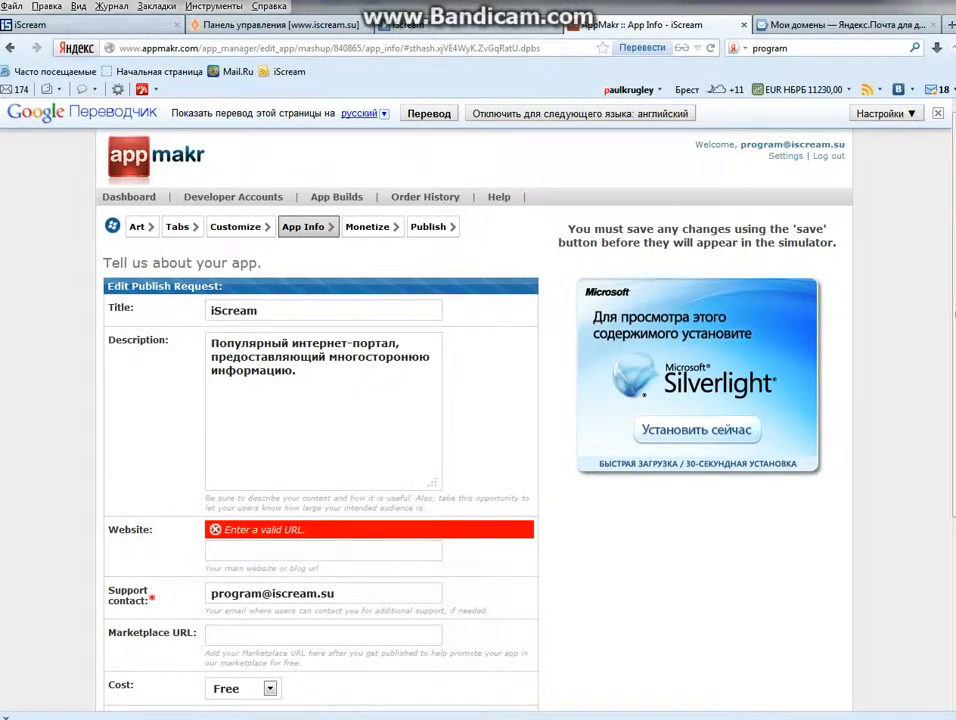
left_click(80, 25)
left_click(10, 47)
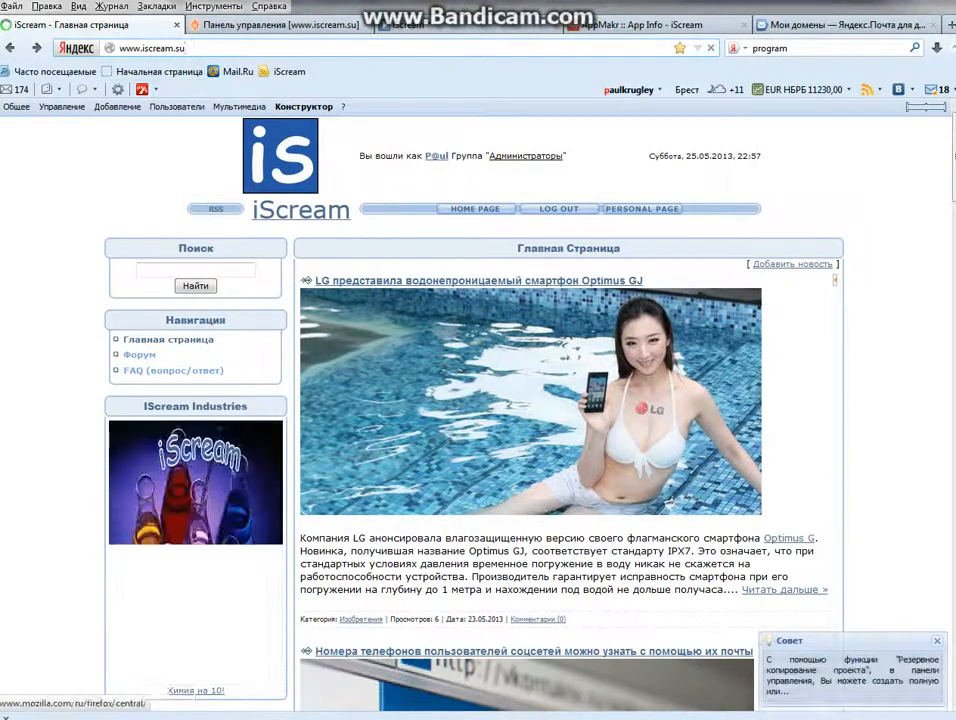
right_click(212, 48)
left_click(212, 48)
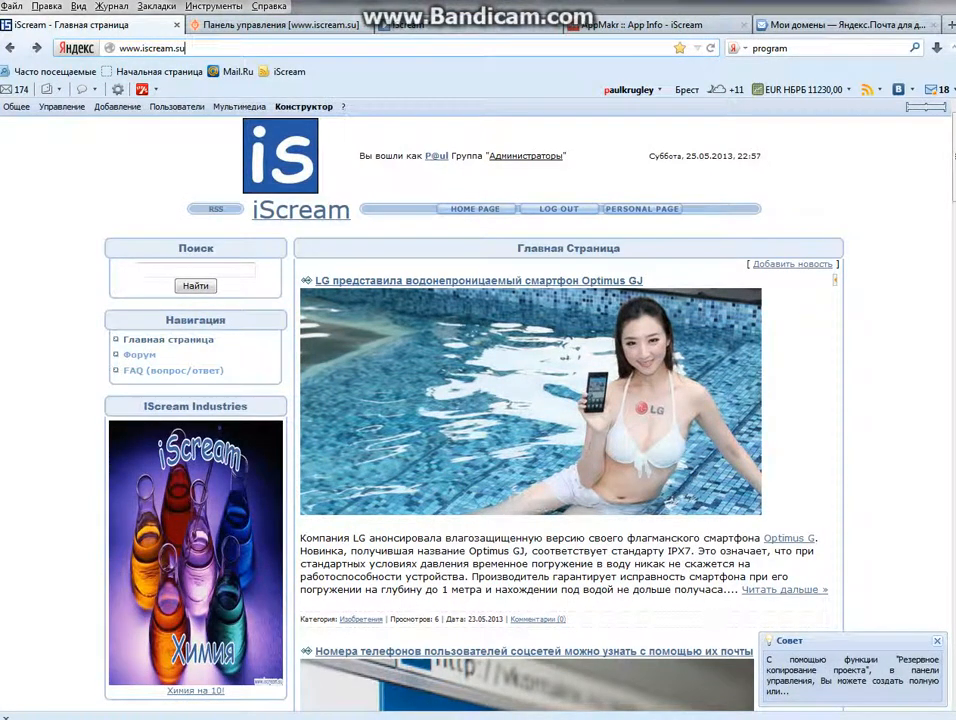
left_click_drag(195, 48, 120, 48)
right_click(131, 48)
left_click(182, 98)
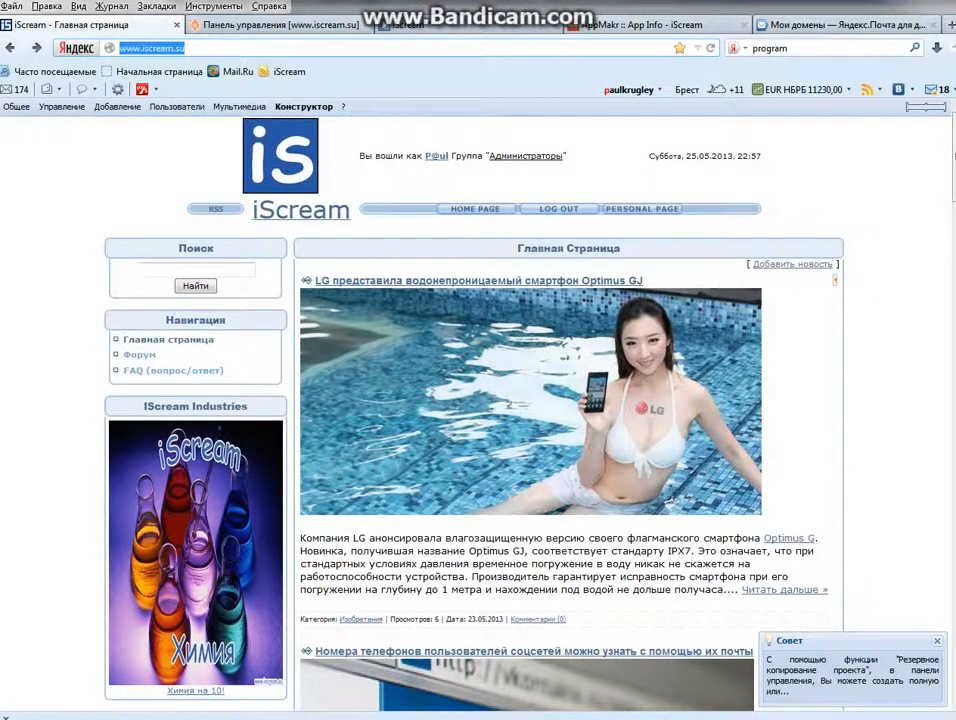
left_click(82, 324)
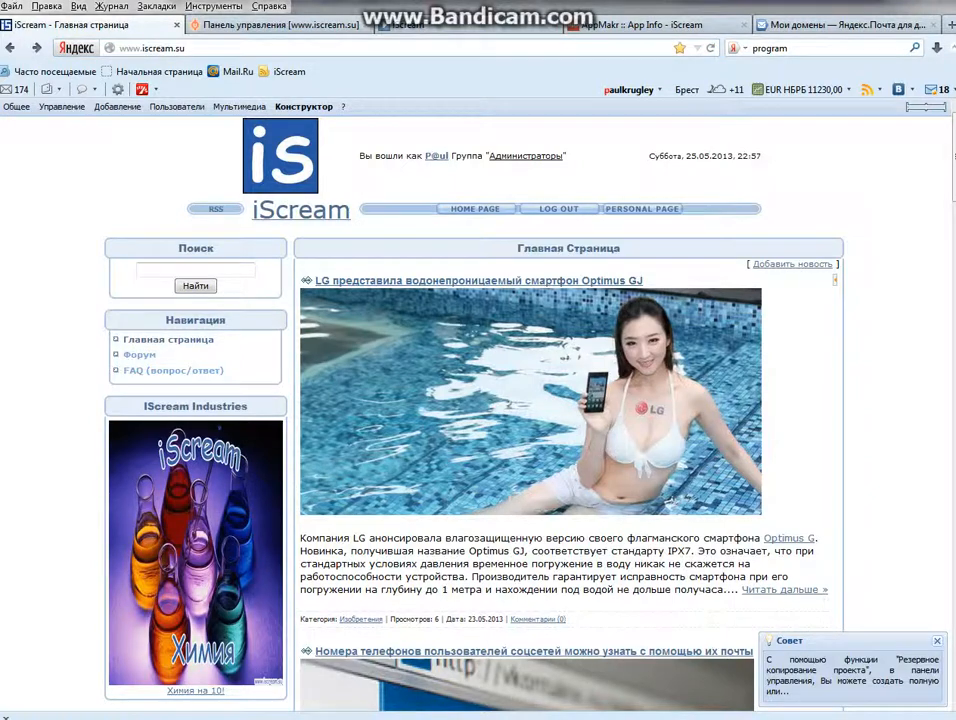
right_click(204, 48)
left_click(248, 98)
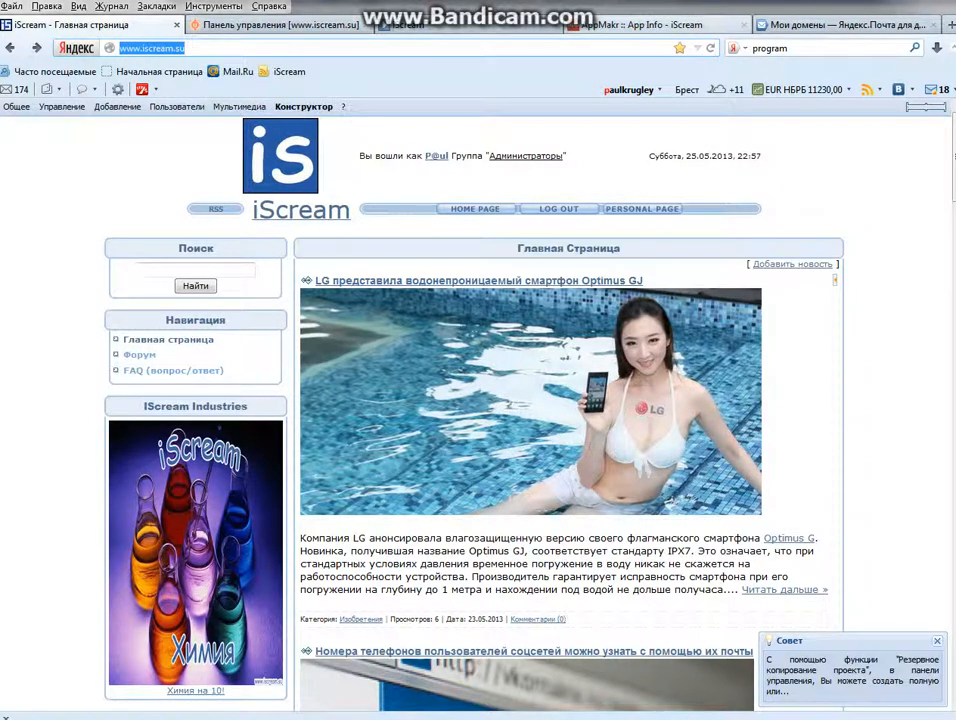
left_click_drag(640, 25, 245, 26)
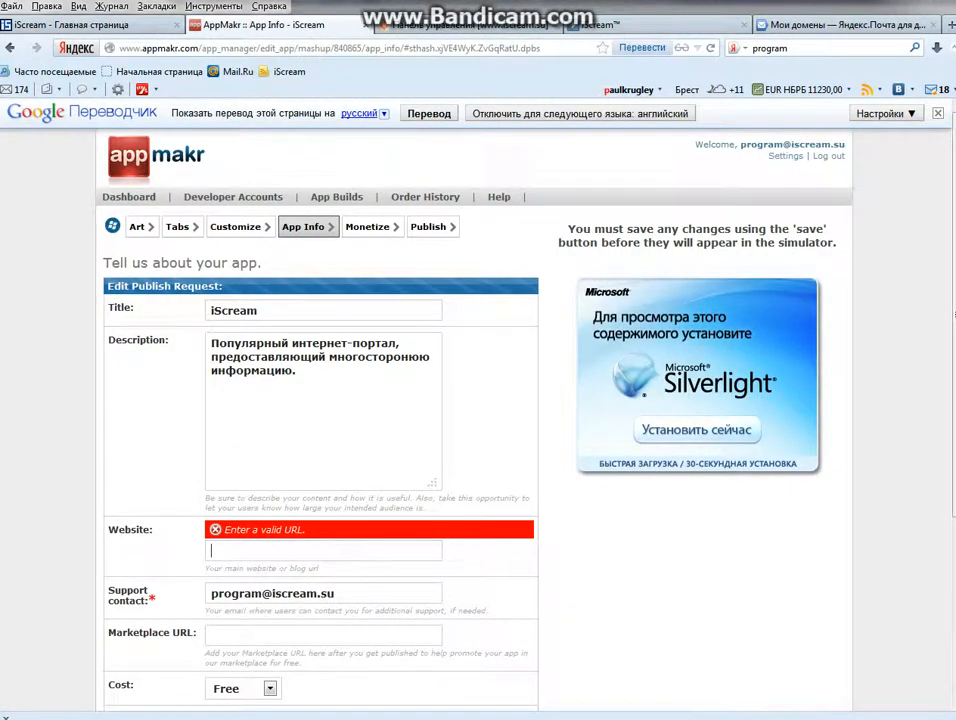
right_click(478, 541)
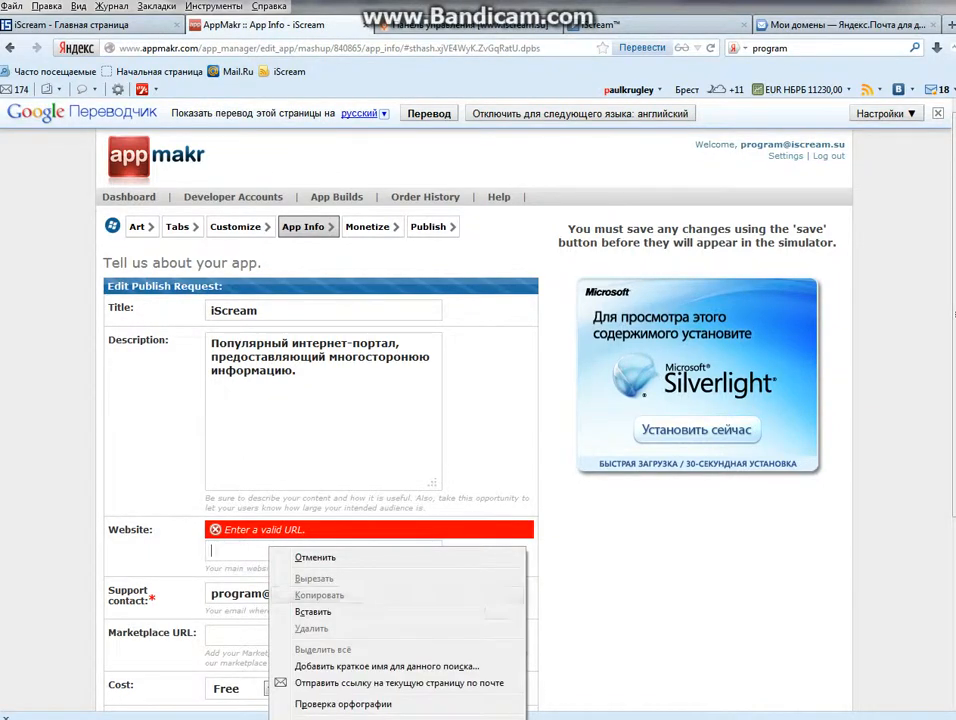
left_click(523, 608)
scroll(478, 420, "down", 2)
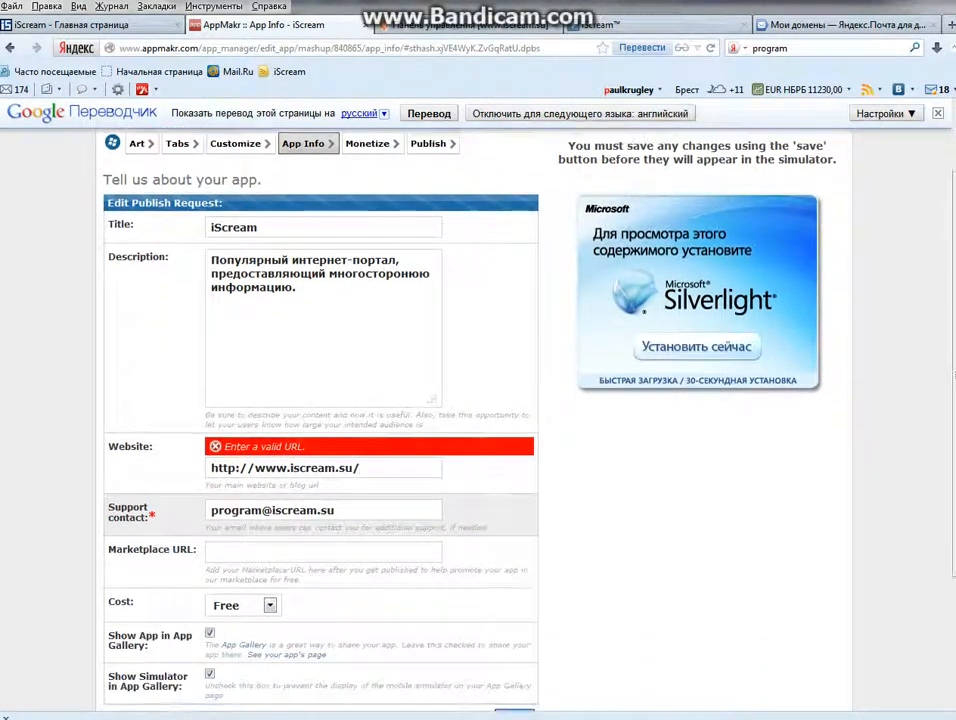
scroll(478, 420, "down", 2)
scroll(478, 420, "down", 1)
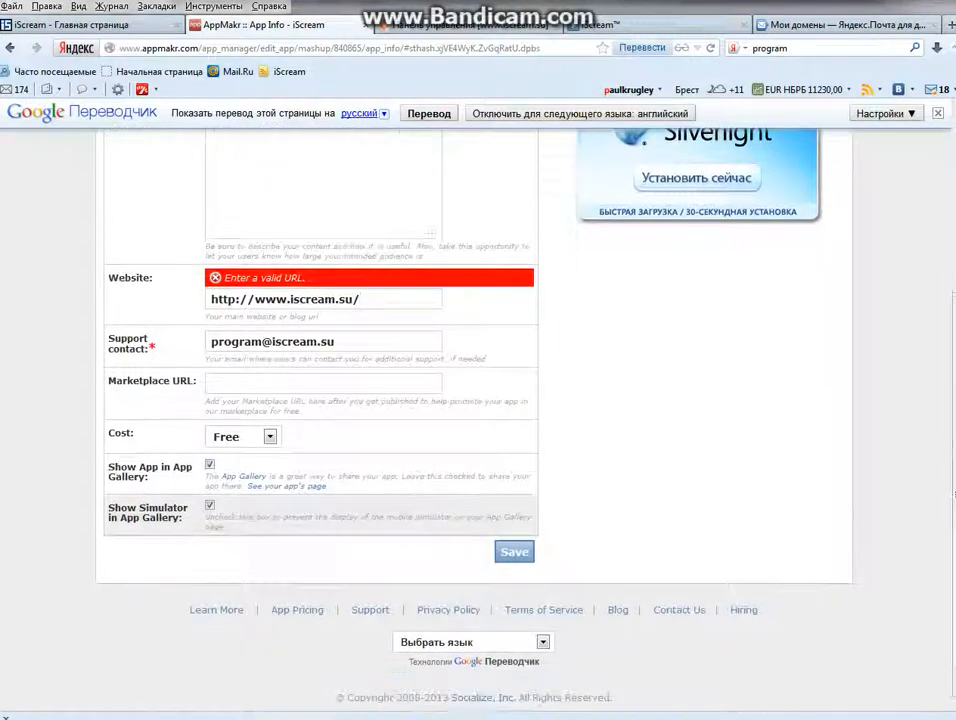
left_click(514, 551)
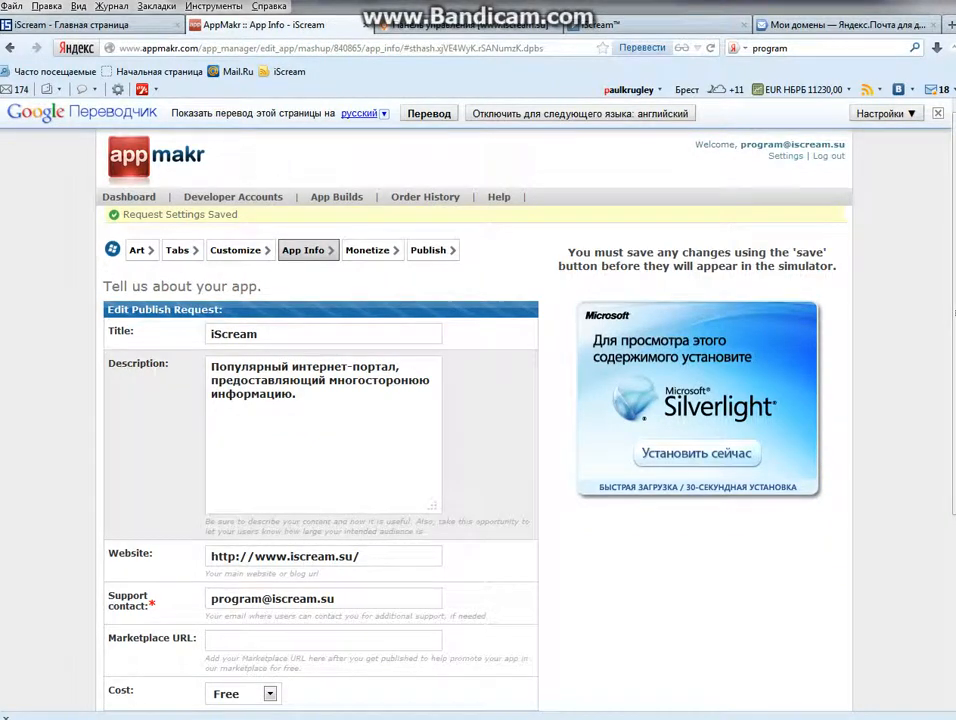
scroll(478, 420, "down", 3)
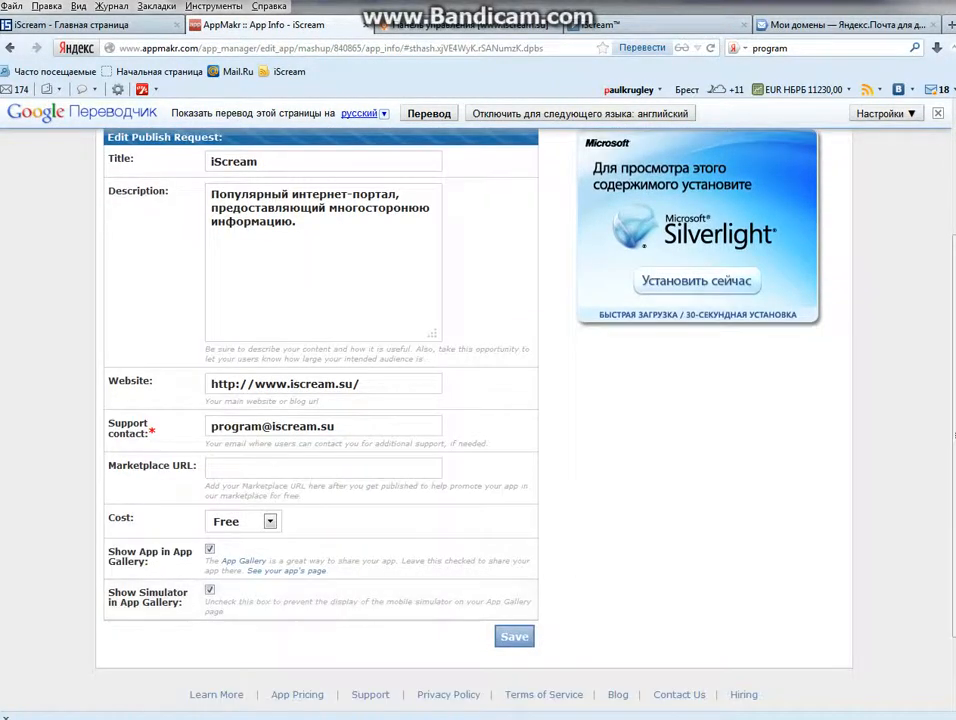
left_click(514, 636)
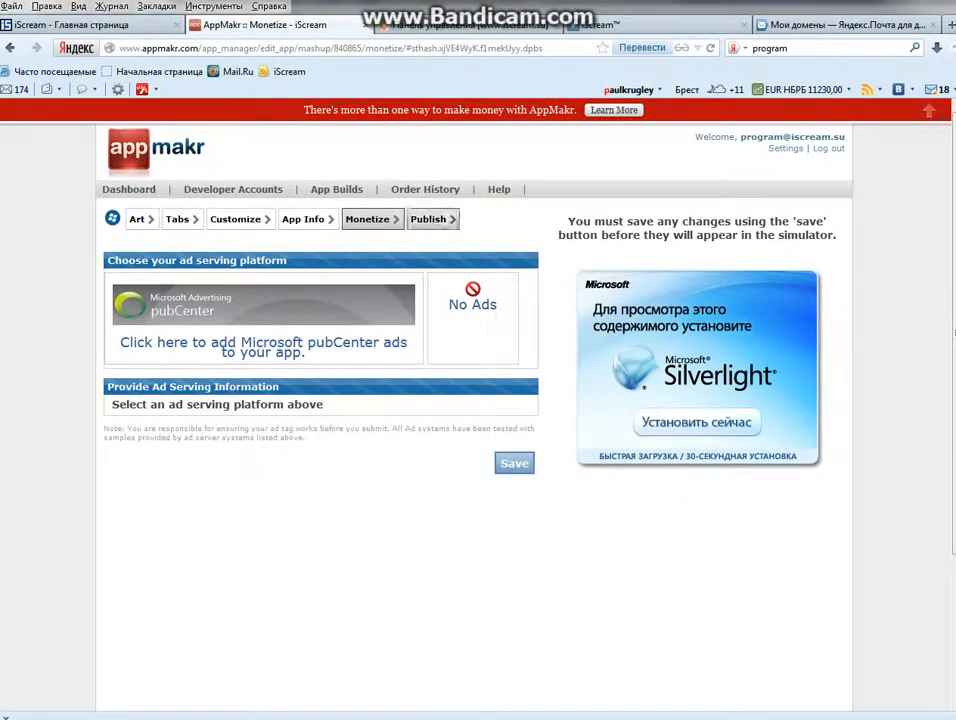
Continue from the Monetize ad-platform page to the Publish step.
left_click(428, 219)
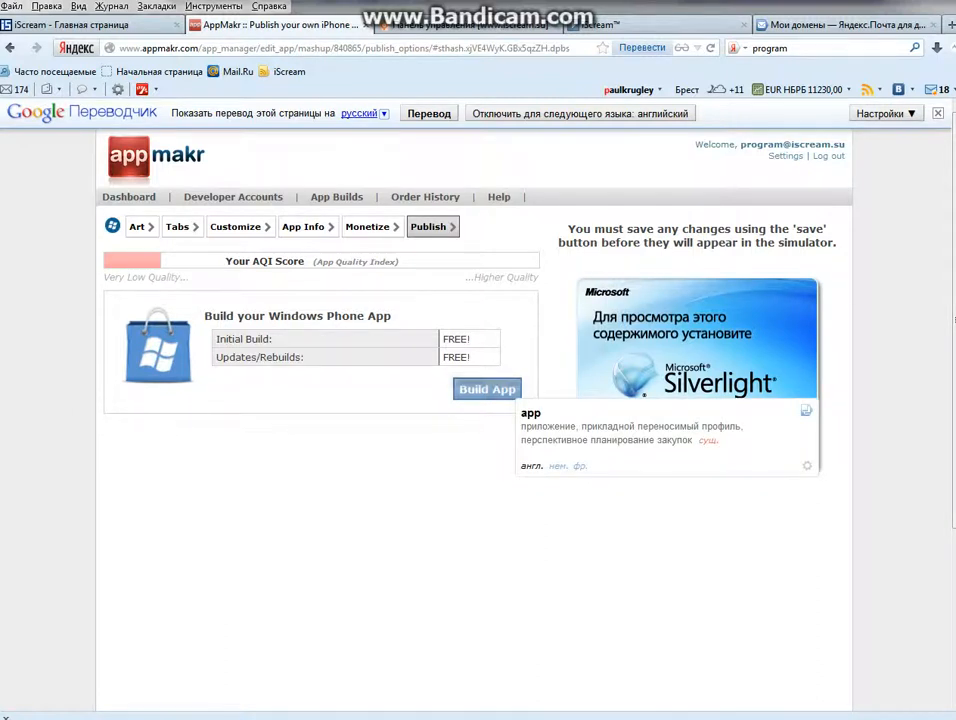
Start the Windows Phone build of the iScream app.
left_click(500, 389)
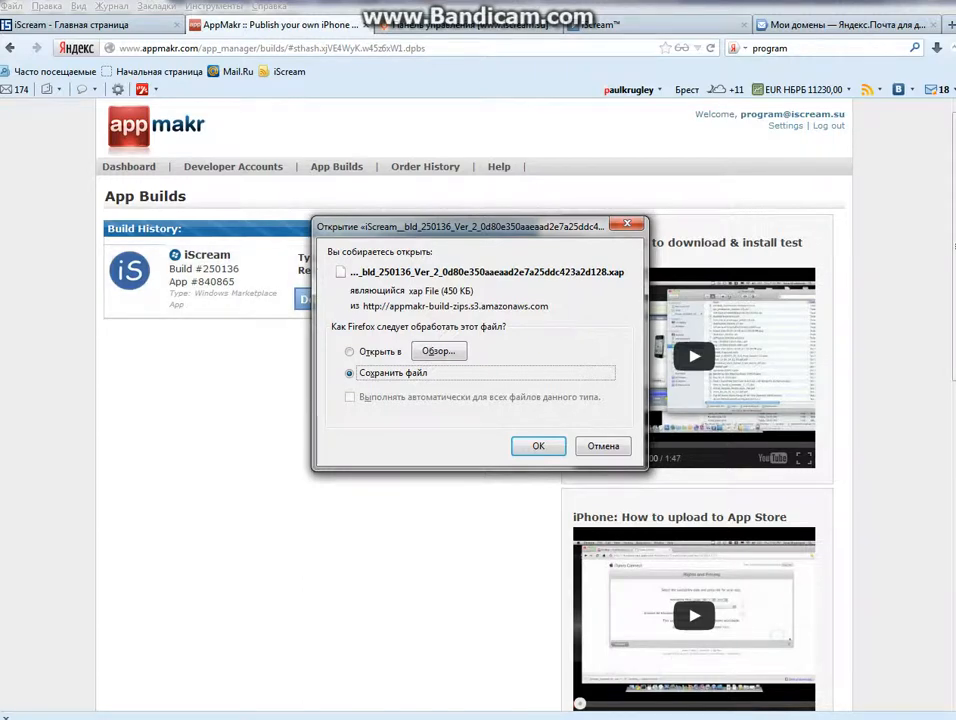
Save the 450 KB .xap file from build #250136 into the Desktop (Рабочий стол) folder.
key("Return")
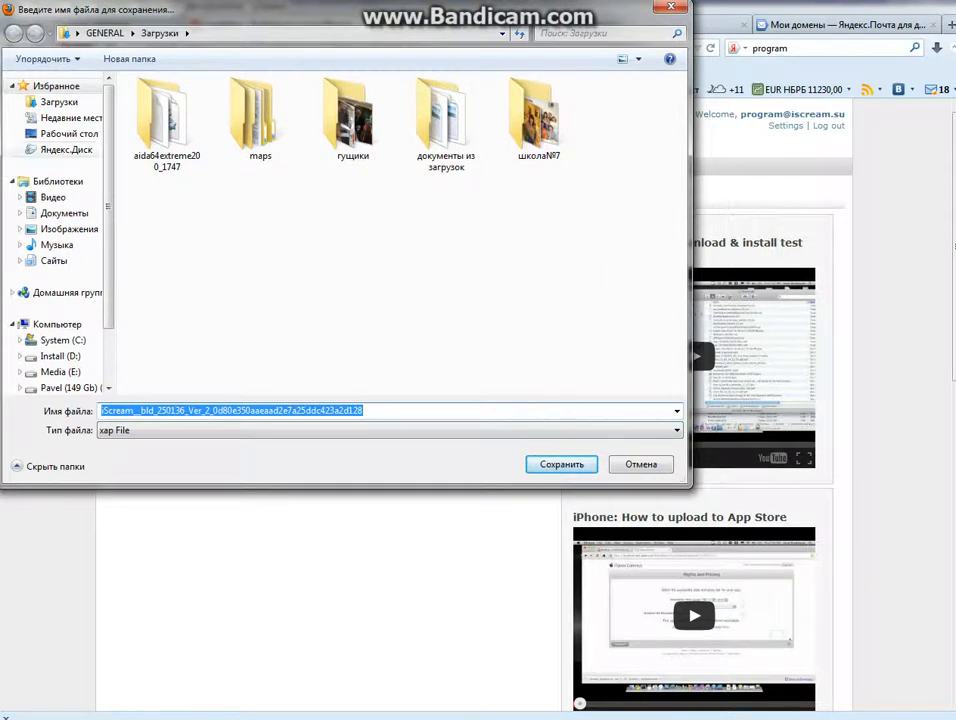
left_click_drag(108, 165, 108, 191)
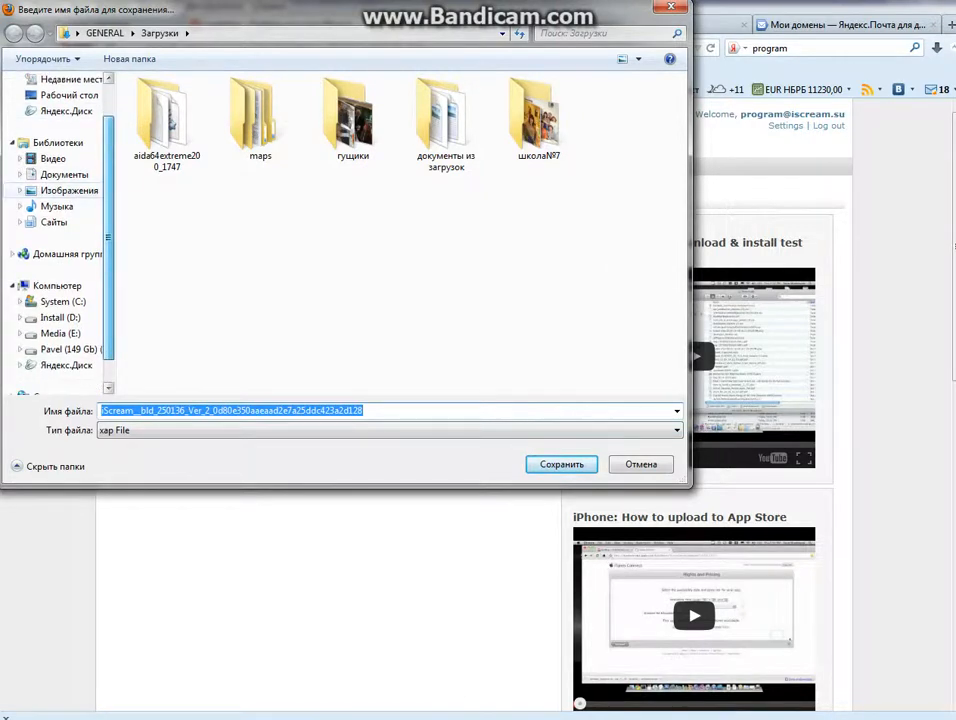
left_click(69, 95)
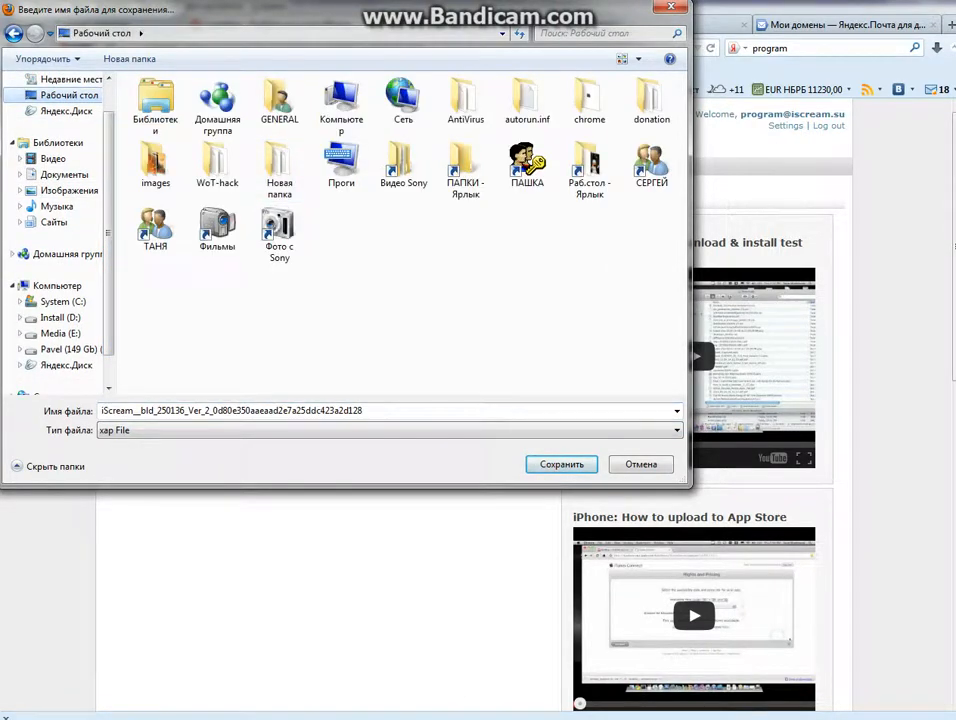
left_click(562, 464)
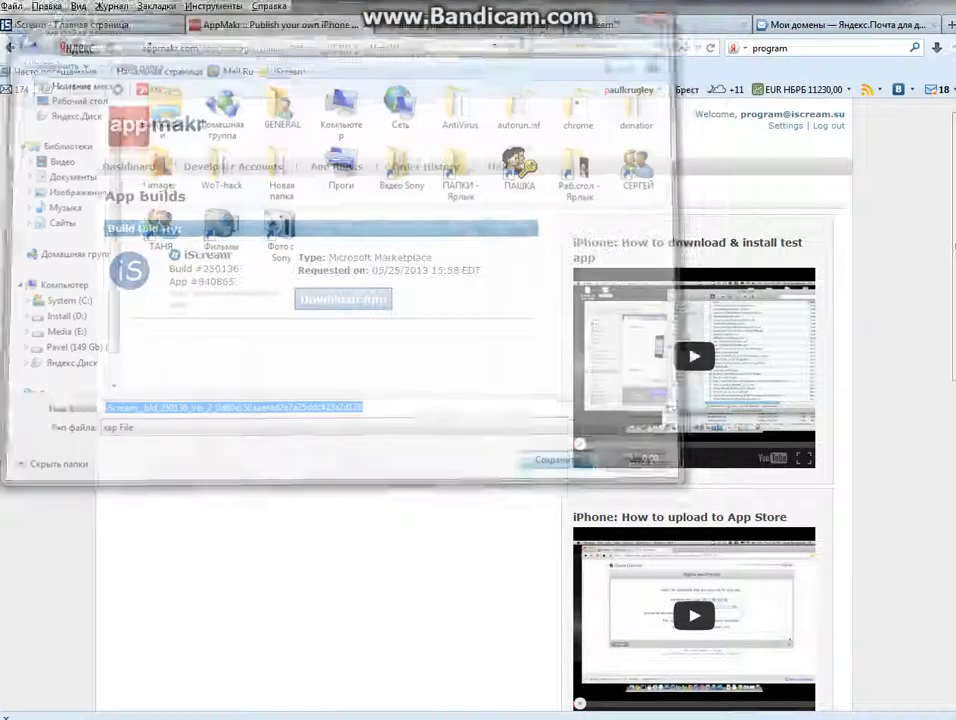